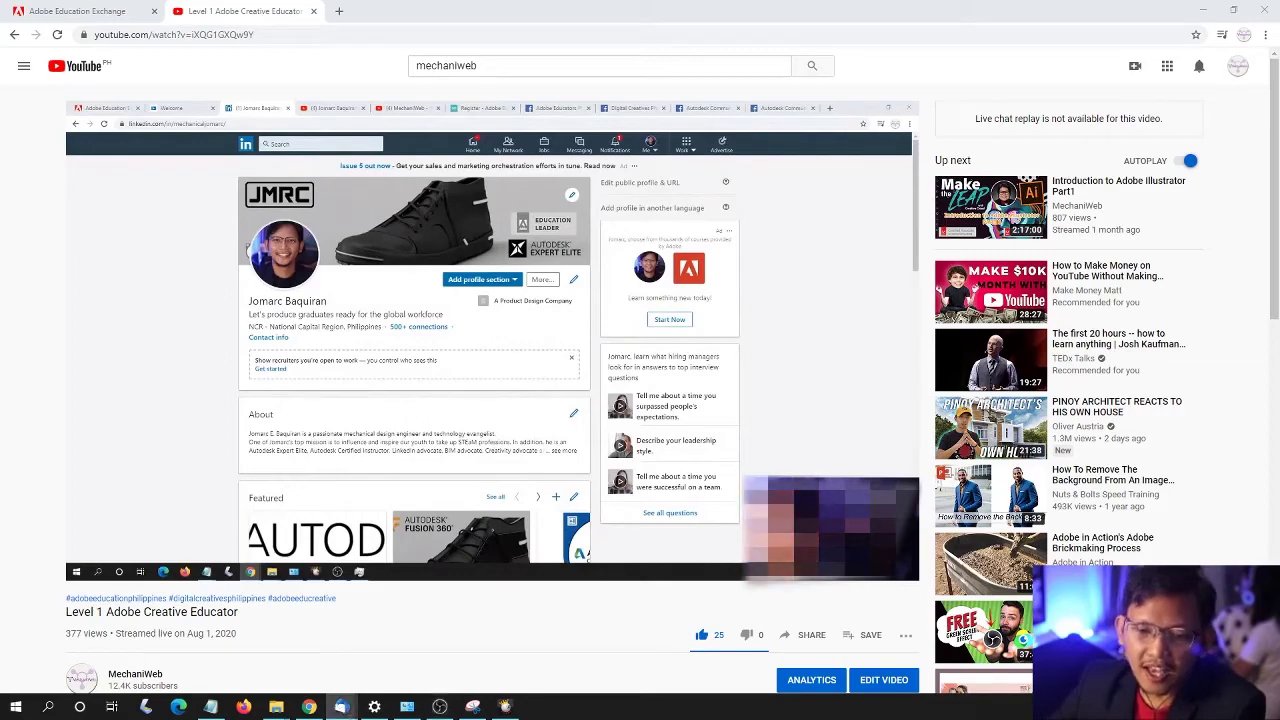
- Maximize the Creativity for All email in Thunderbird and read down to its certificate and badge resources
click(341, 706)
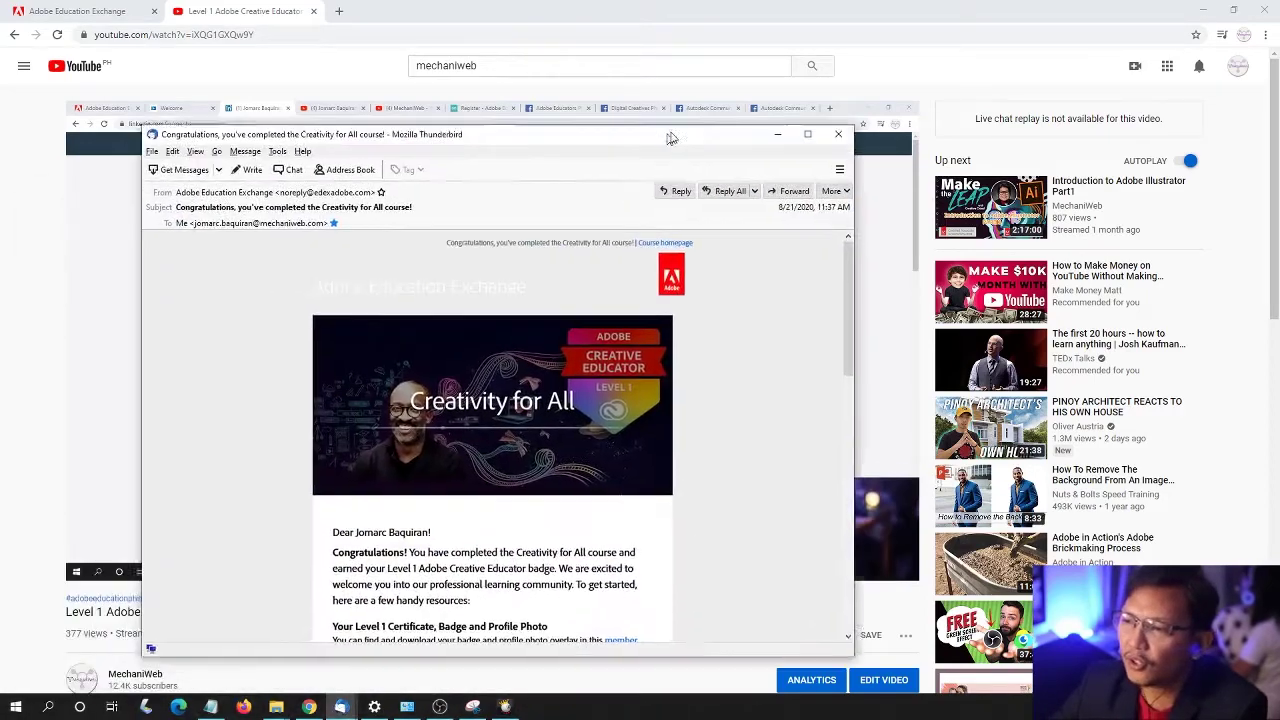
drag(671, 138, 679, 85)
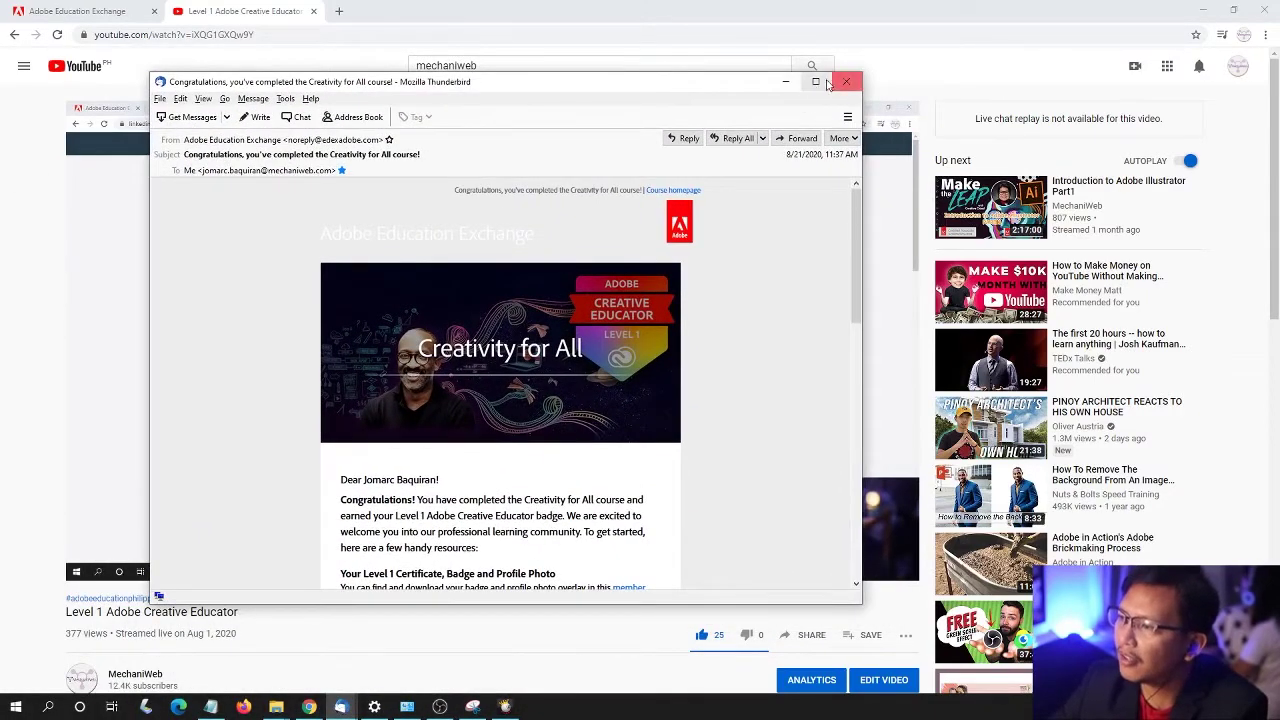
click(818, 82)
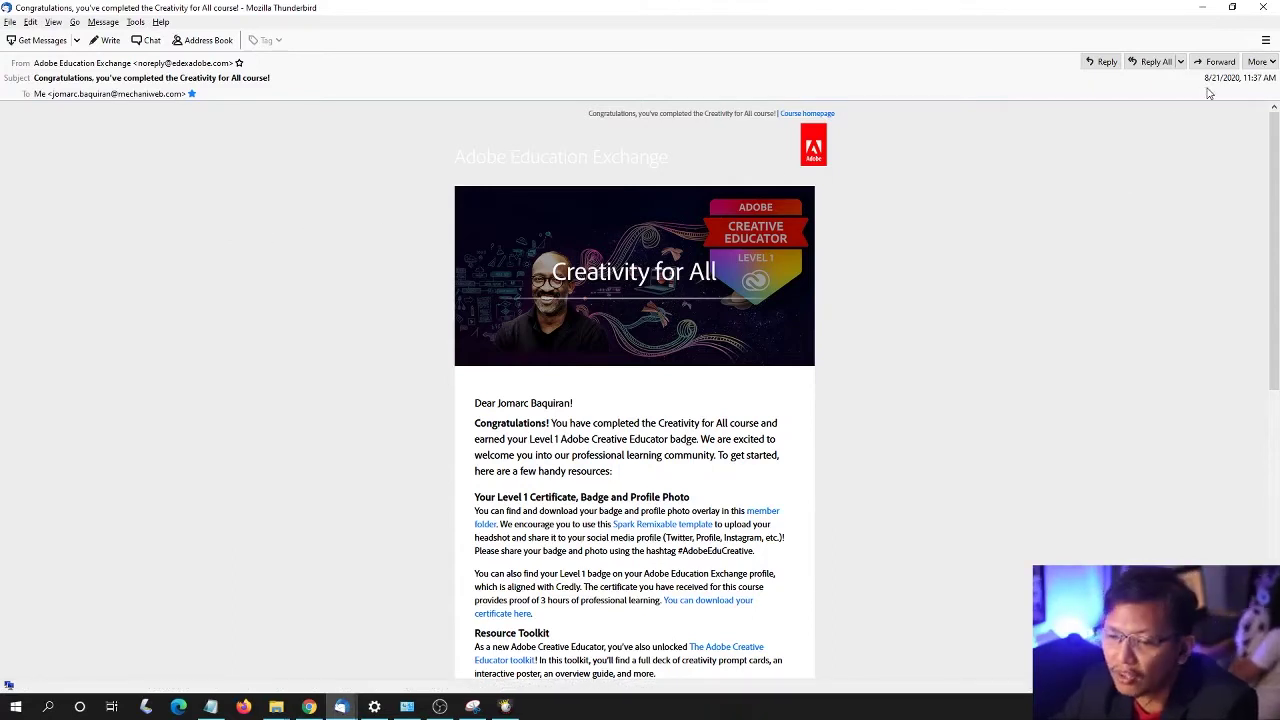
scroll(403, 286, down, 4)
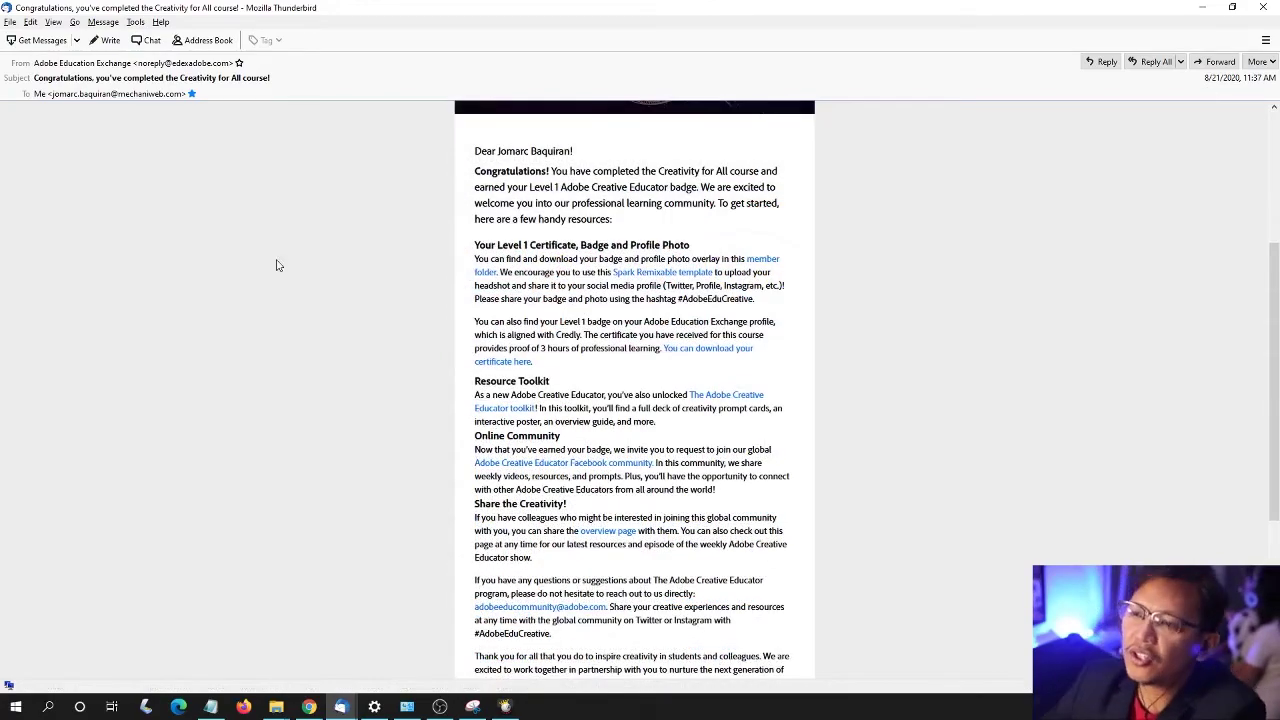
scroll(268, 280, up, 3)
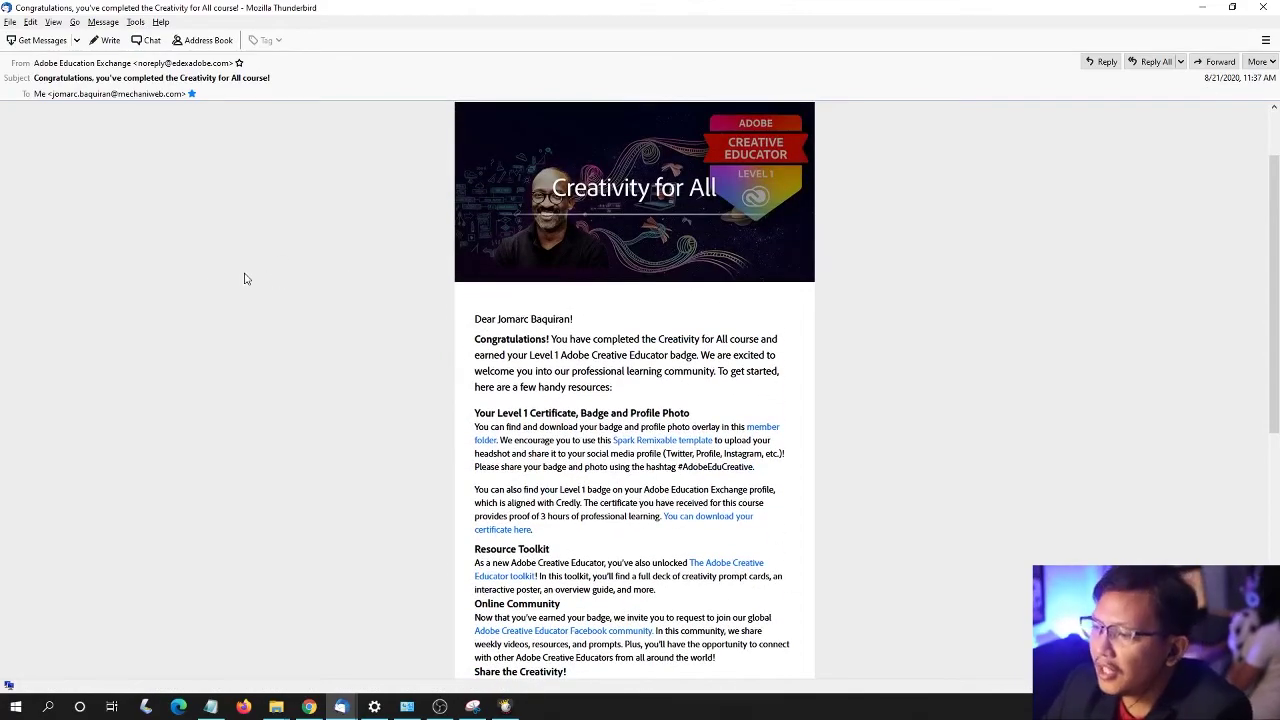
scroll(220, 280, down, 3)
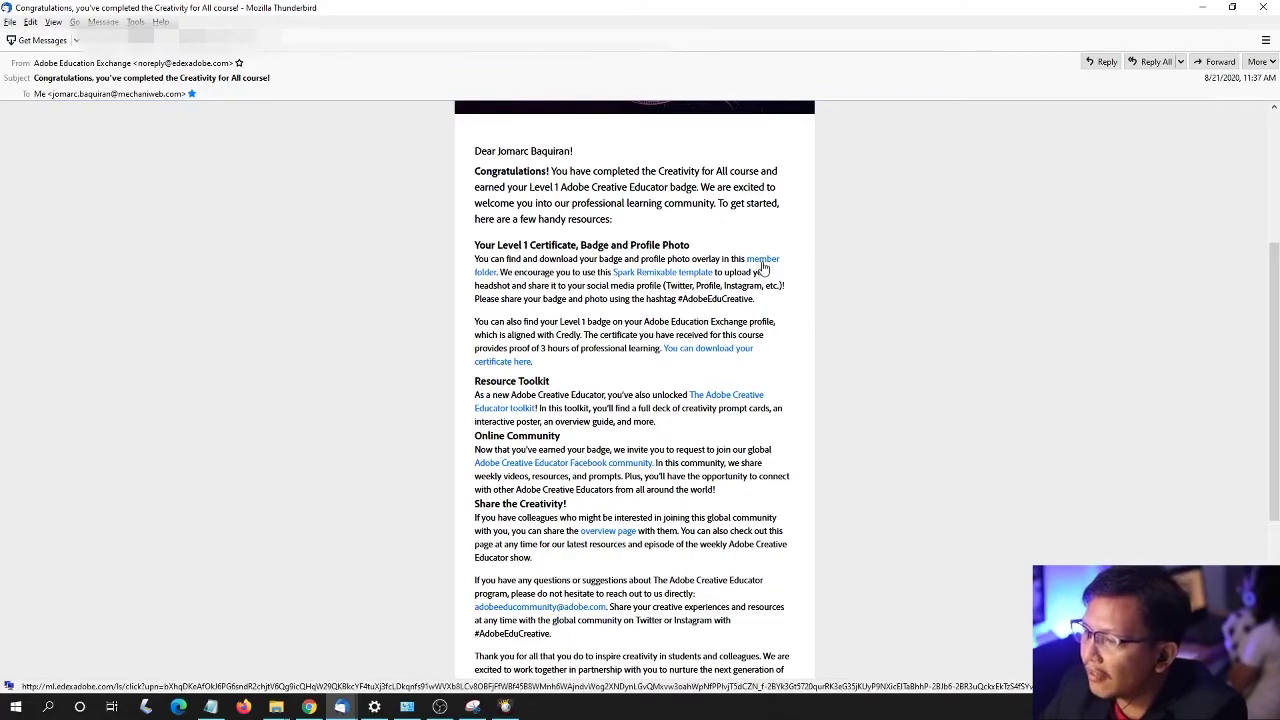
- View the Adobe Creative Educator: Member Folder in Google Drive, then return to the email
click(762, 259)
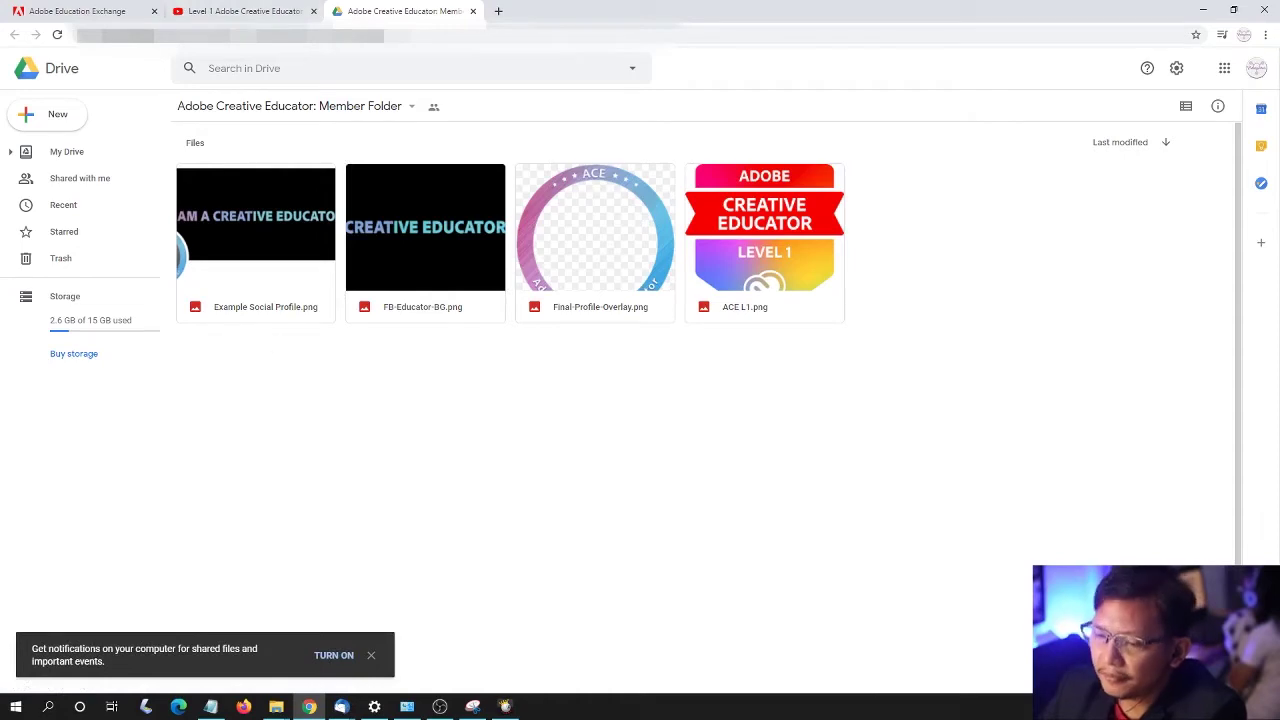
click(341, 706)
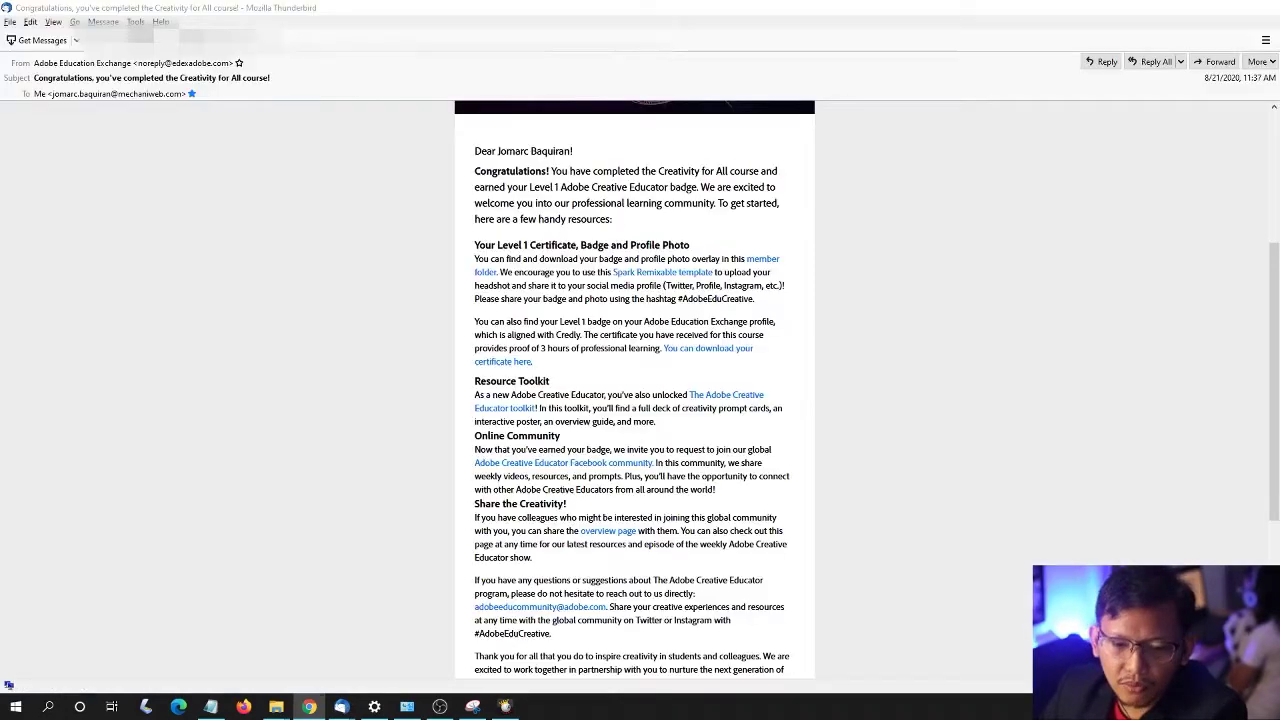
- Open the ACE profile-picture Spark template and choose 'Remix this design' from its Share options
click(655, 282)
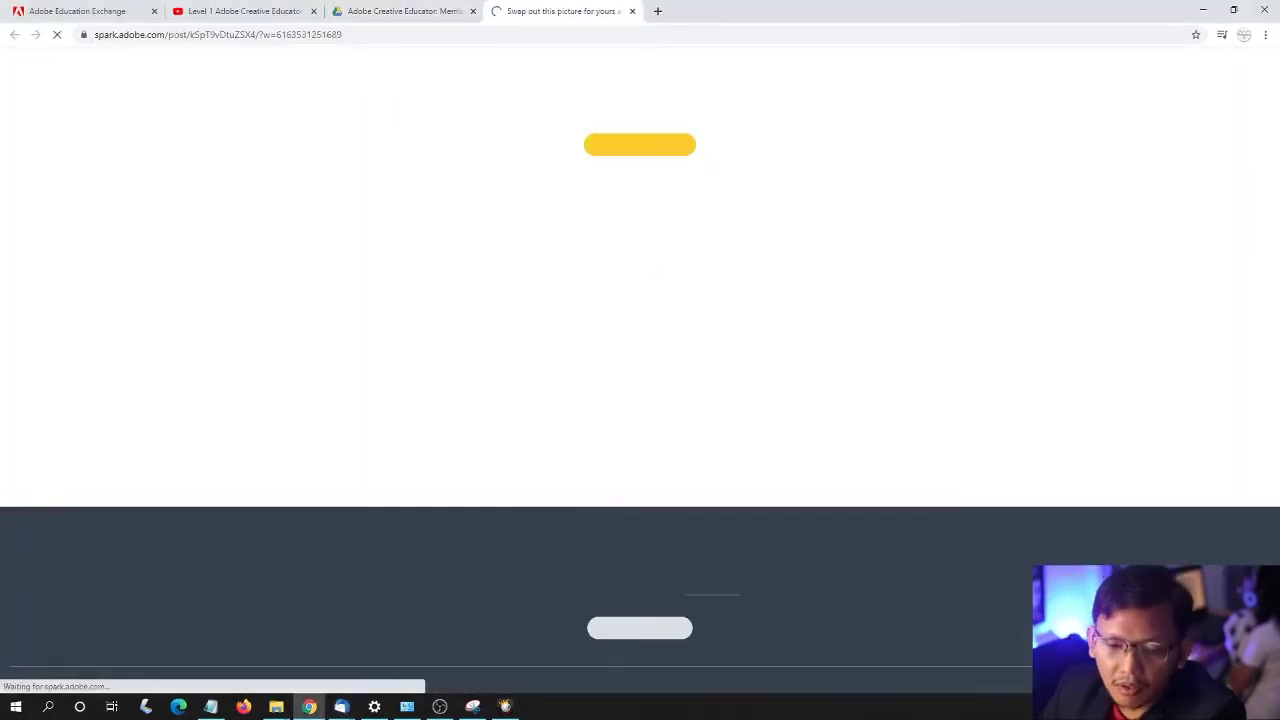
key(alt+Tab)
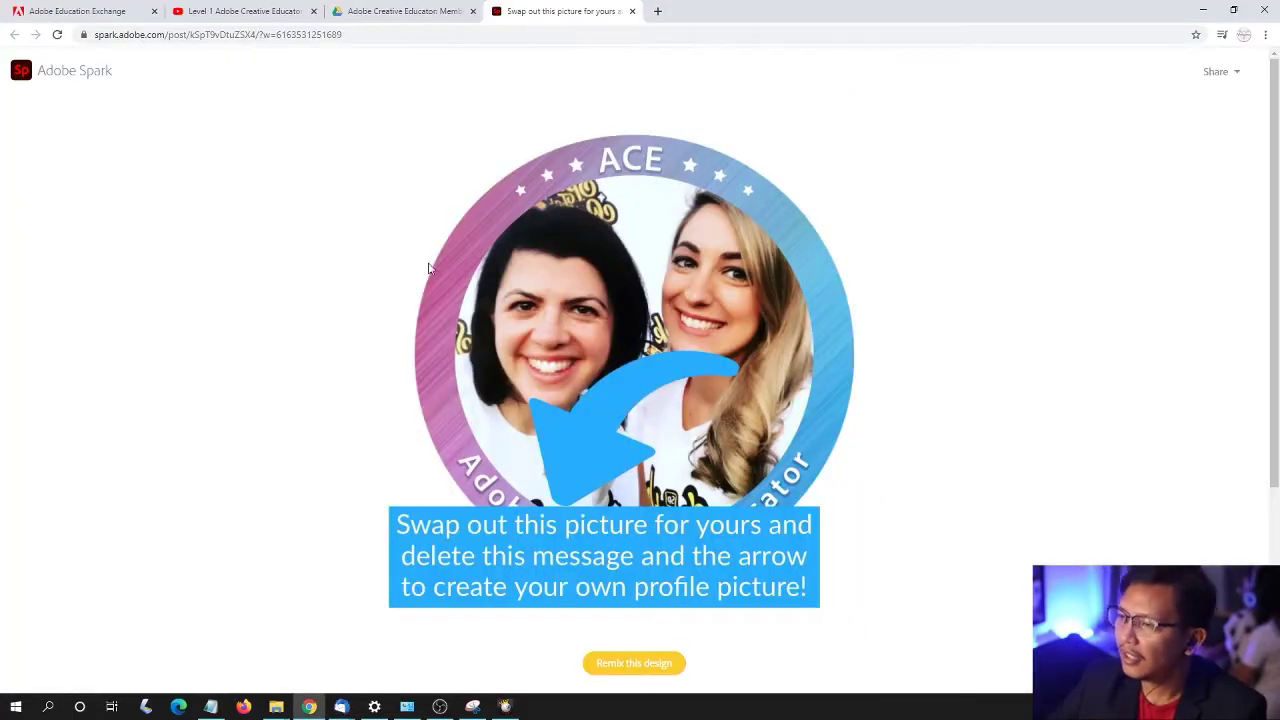
scroll(345, 208, down, 3)
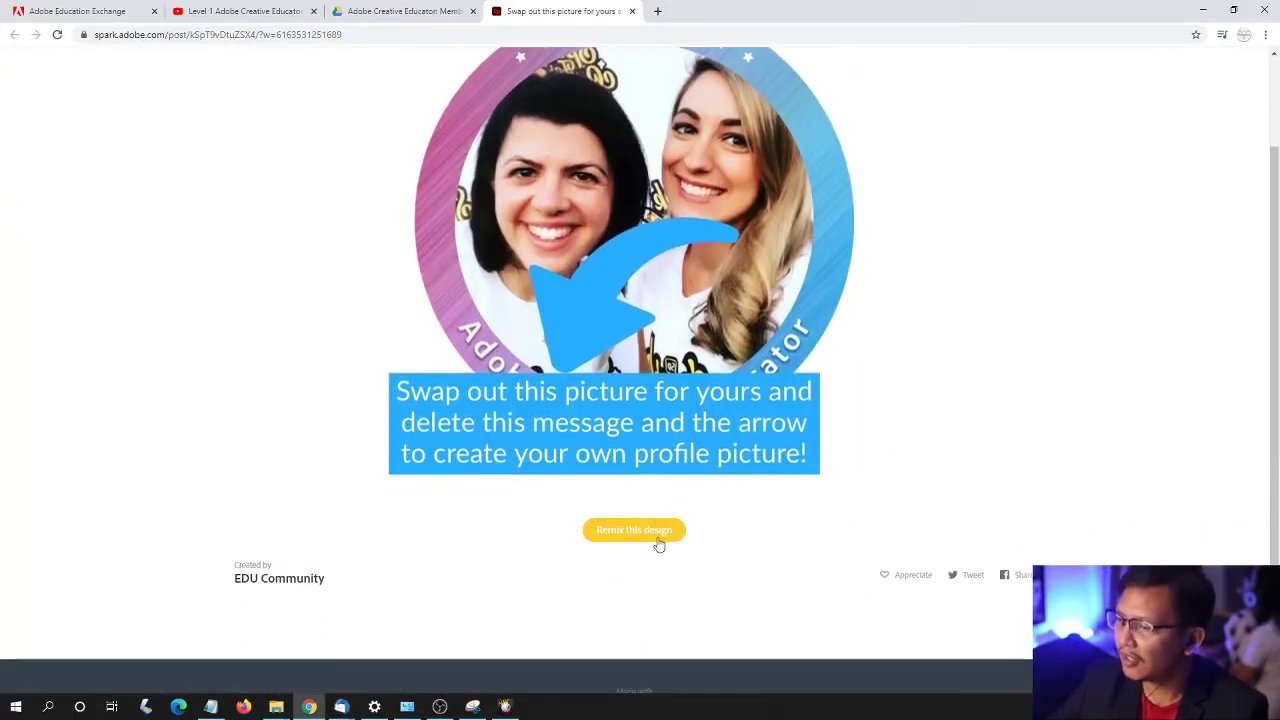
scroll(337, 343, up, 3)
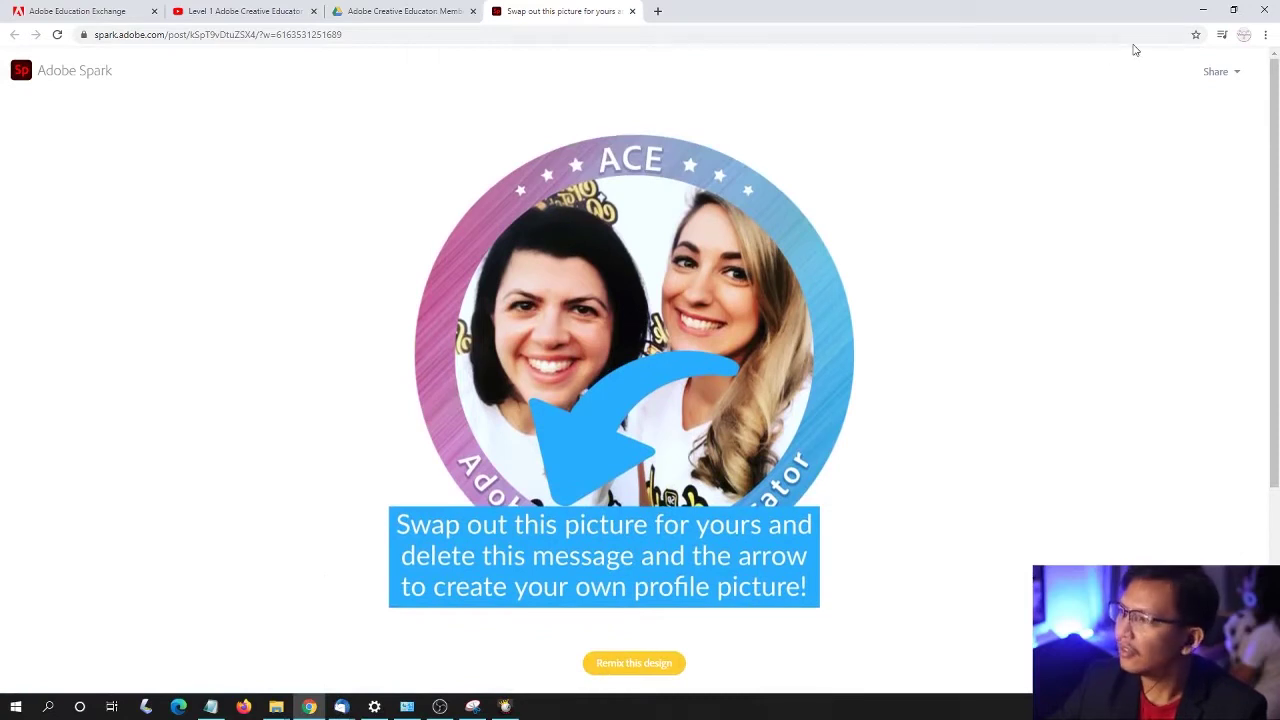
click(1210, 74)
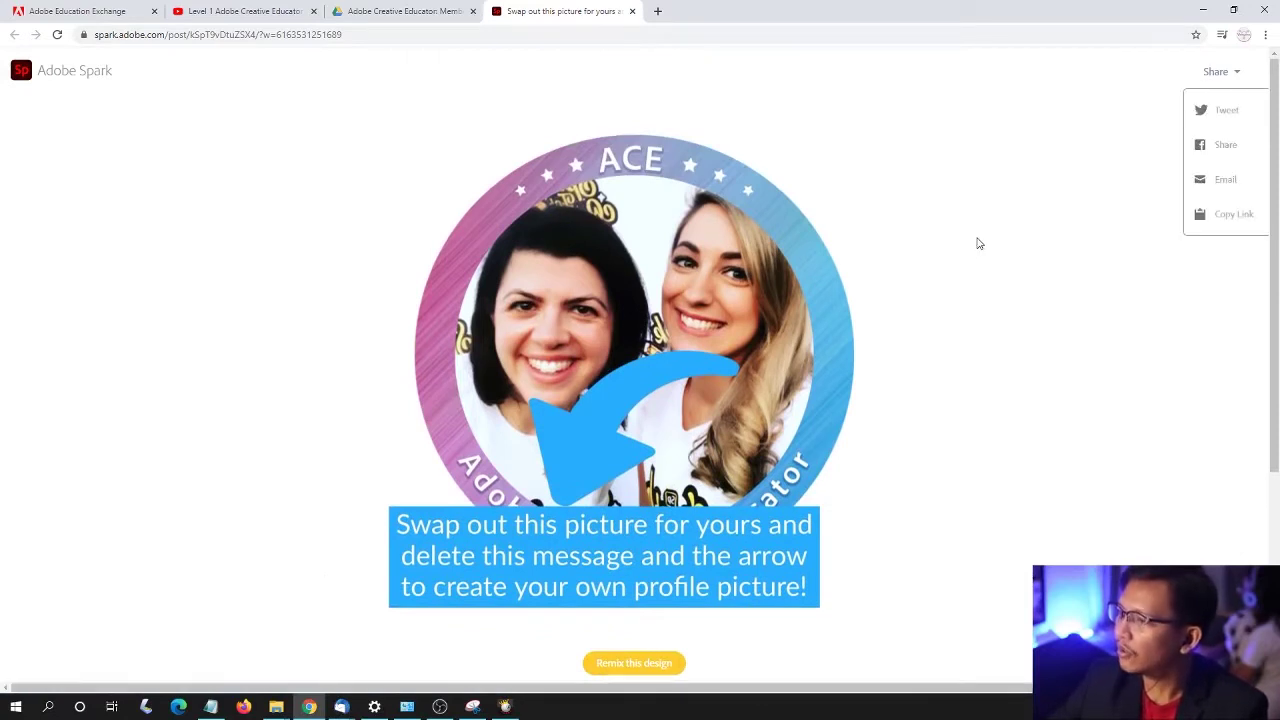
scroll(1018, 197, down, 4)
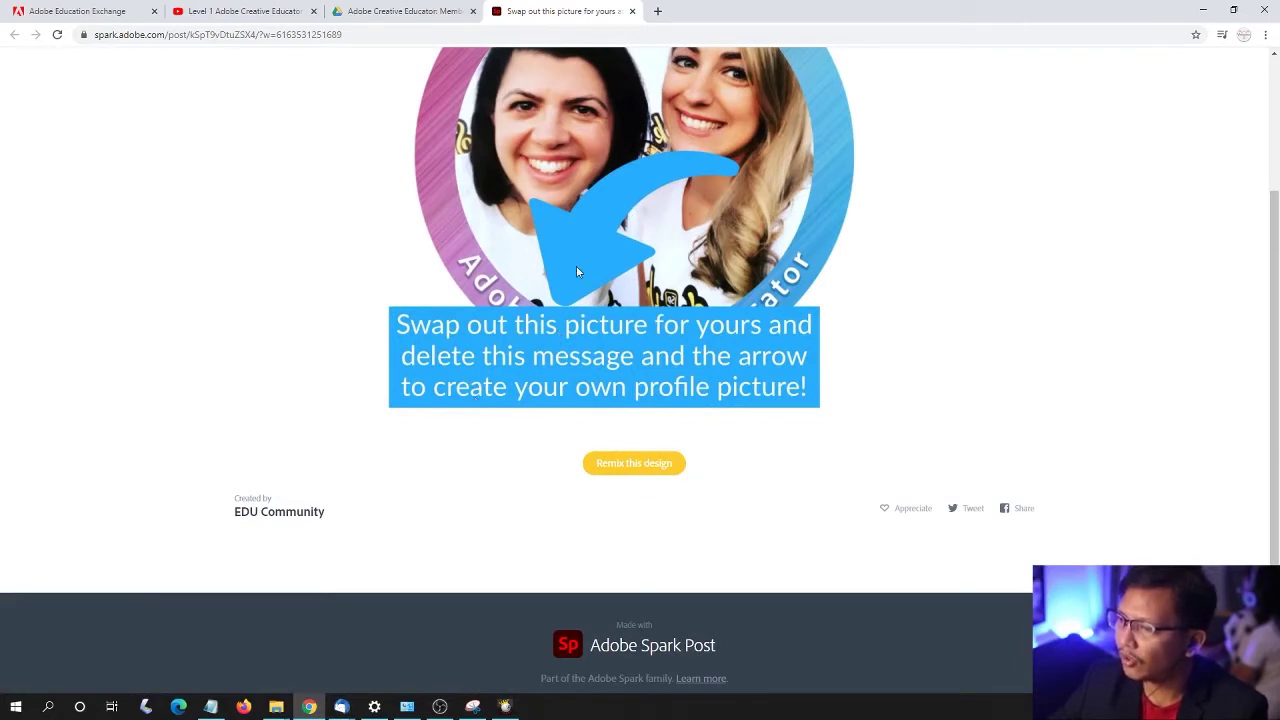
click(645, 463)
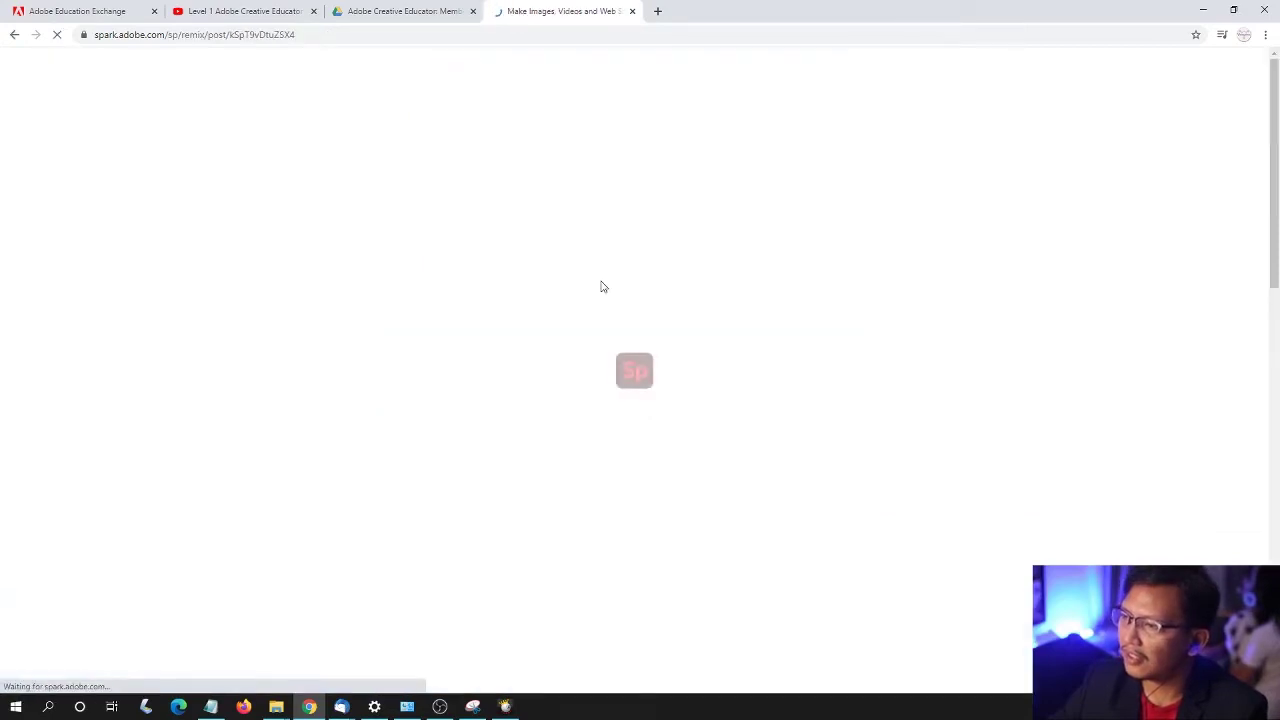
- Open the email's certificate download link and dismiss the Libraries notice on the Spark remix
key(alt+Tab)
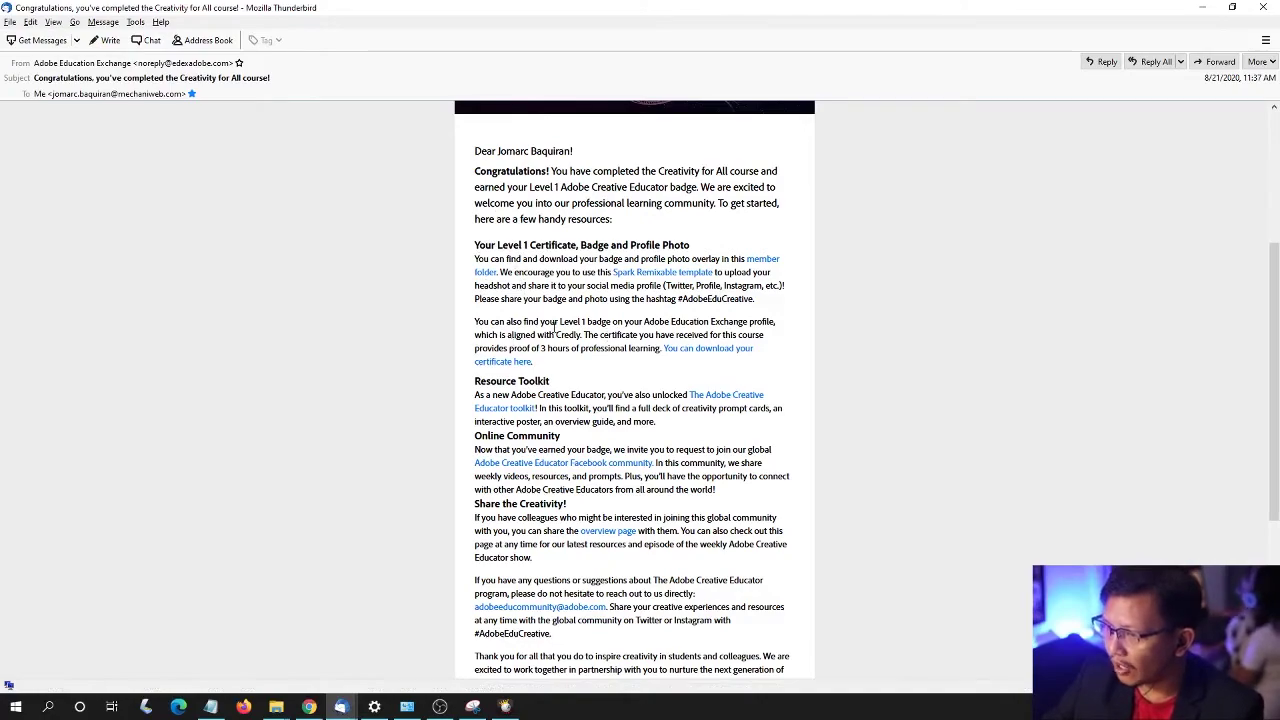
ctrl+scroll(630, 343, up, 1)
ctrl+scroll(645, 348, down, 1)
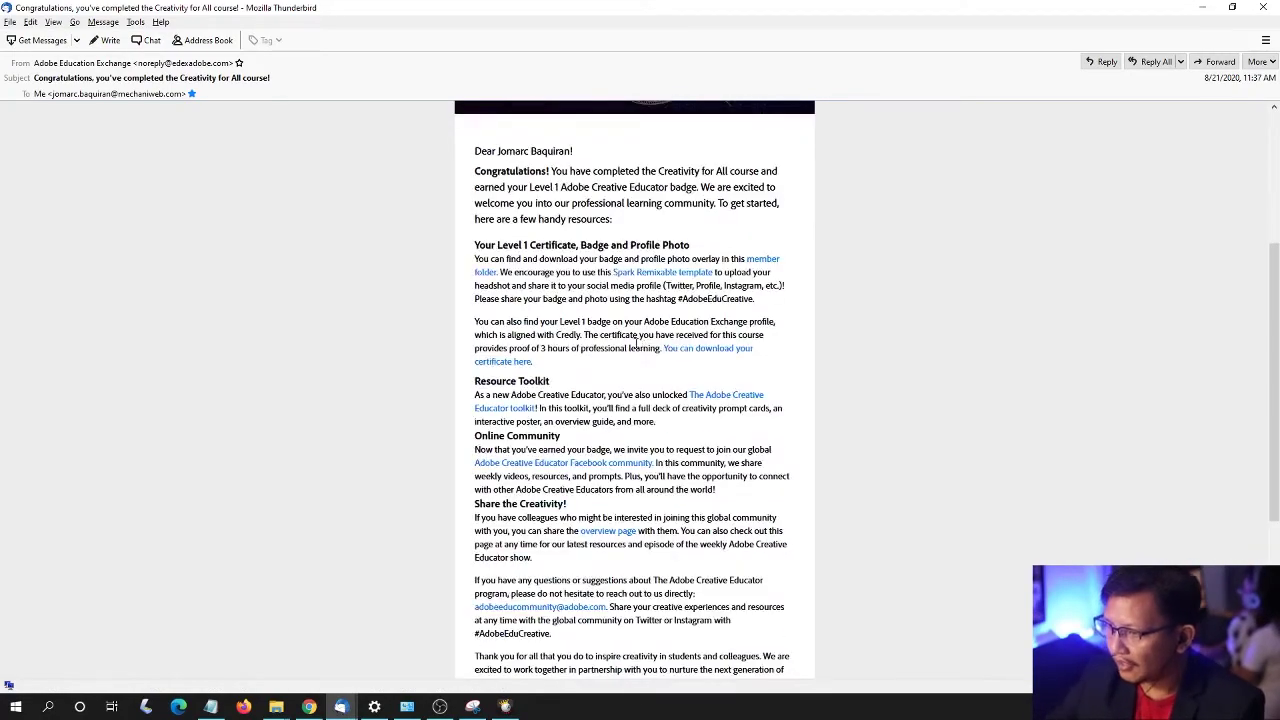
scroll(645, 348, down, 2)
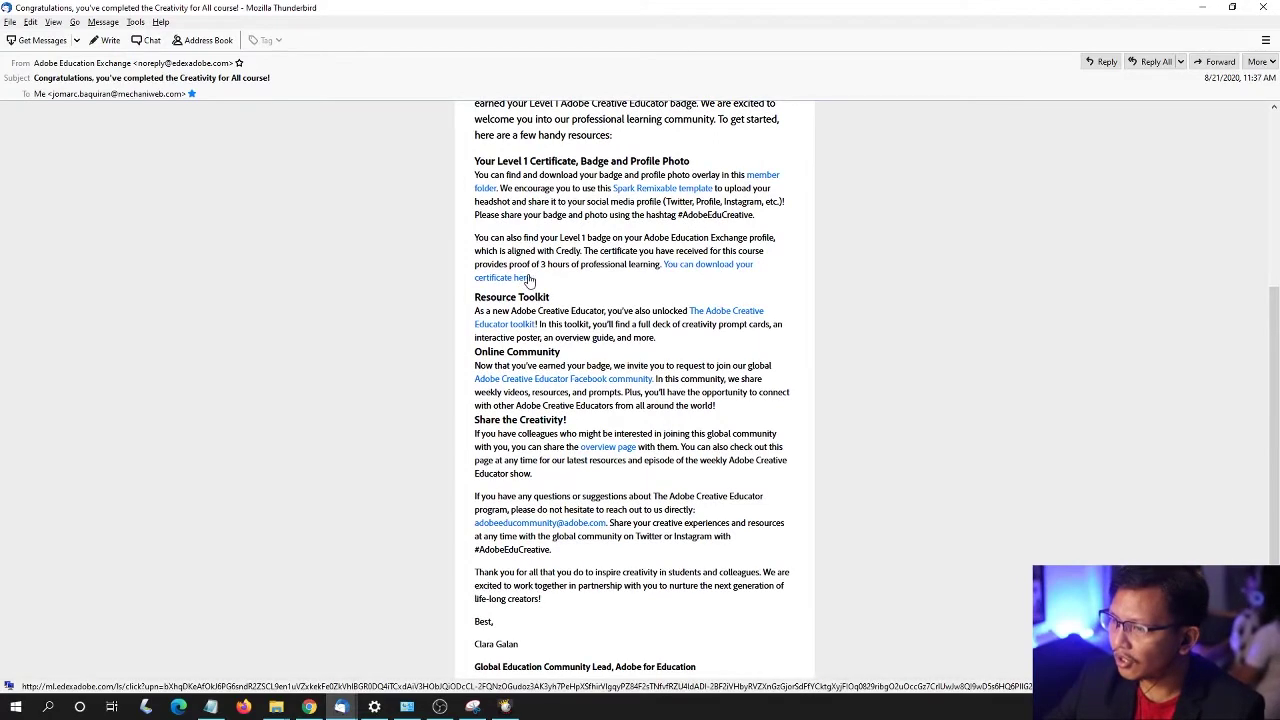
click(708, 275)
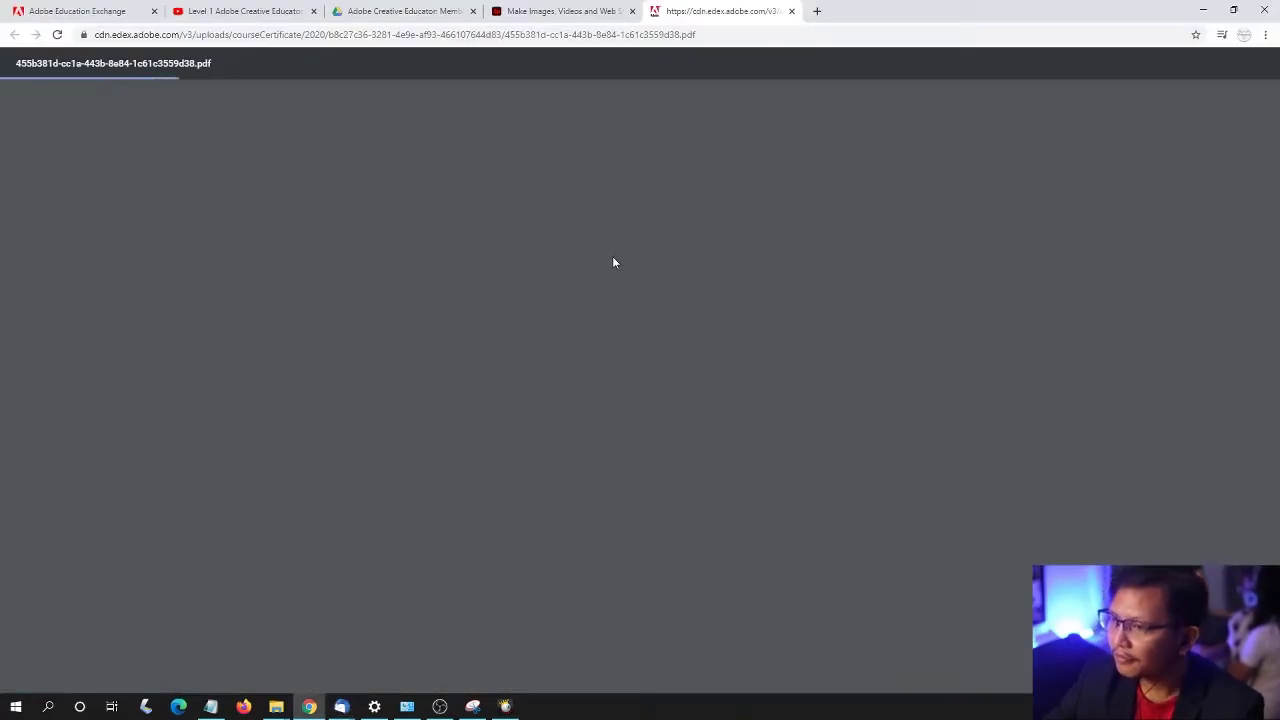
click(581, 8)
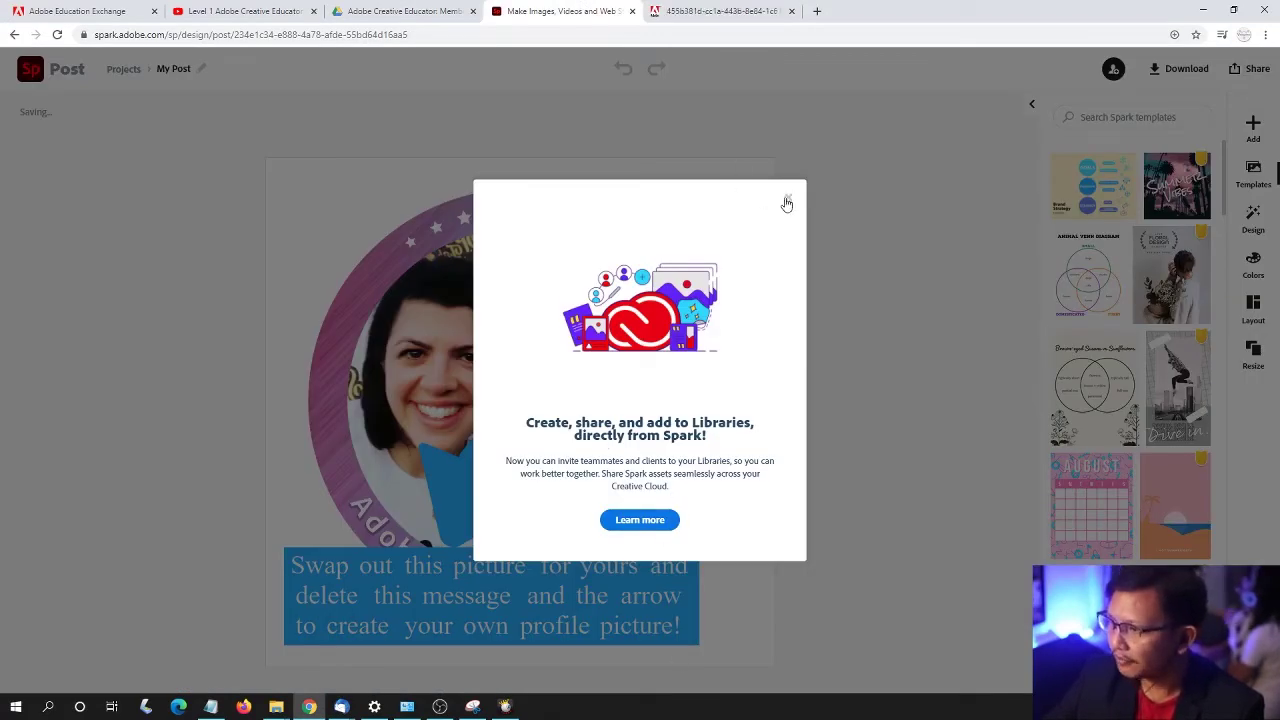
click(789, 200)
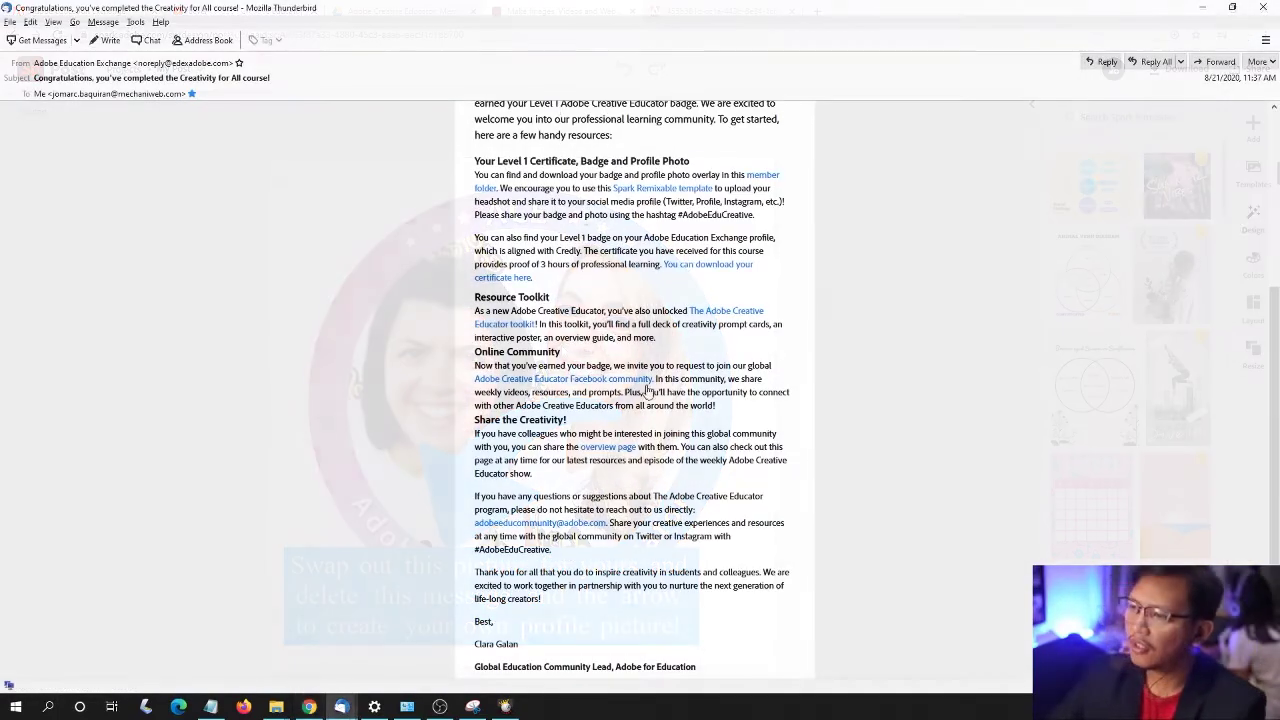
- Open the certificate PDF and replace its name field with the recipient's full name
click(703, 268)
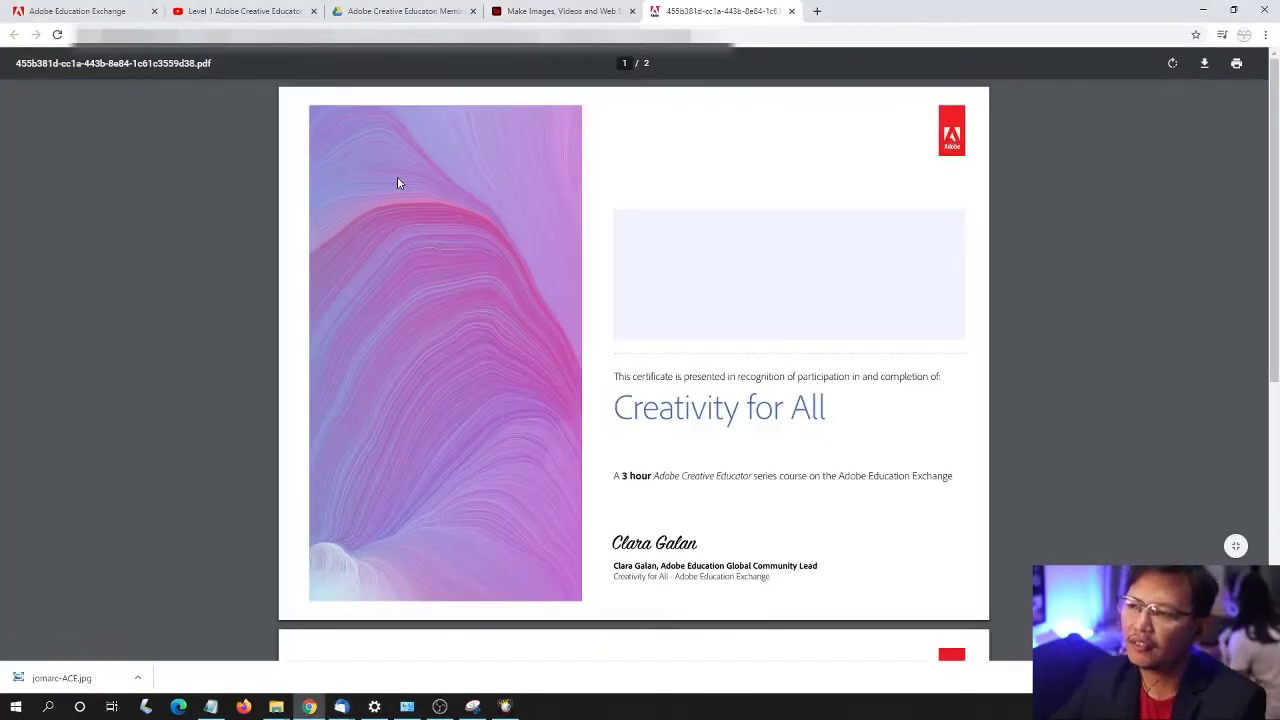
click(694, 243)
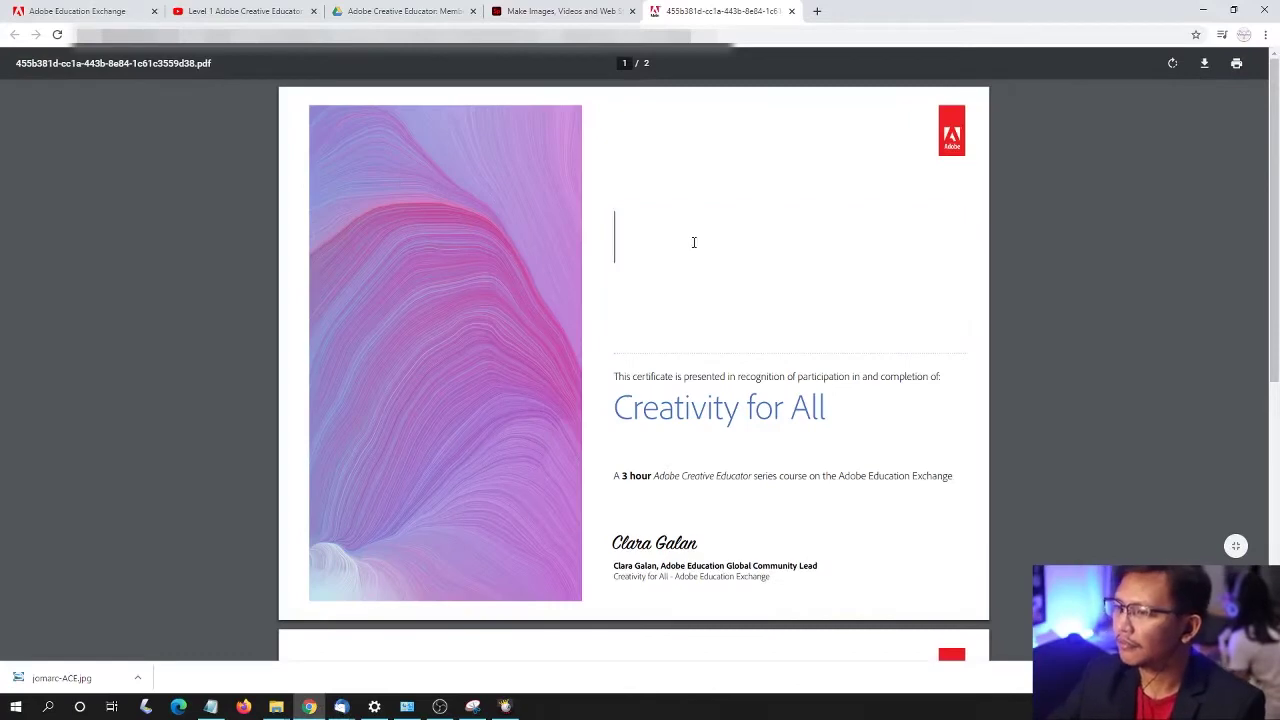
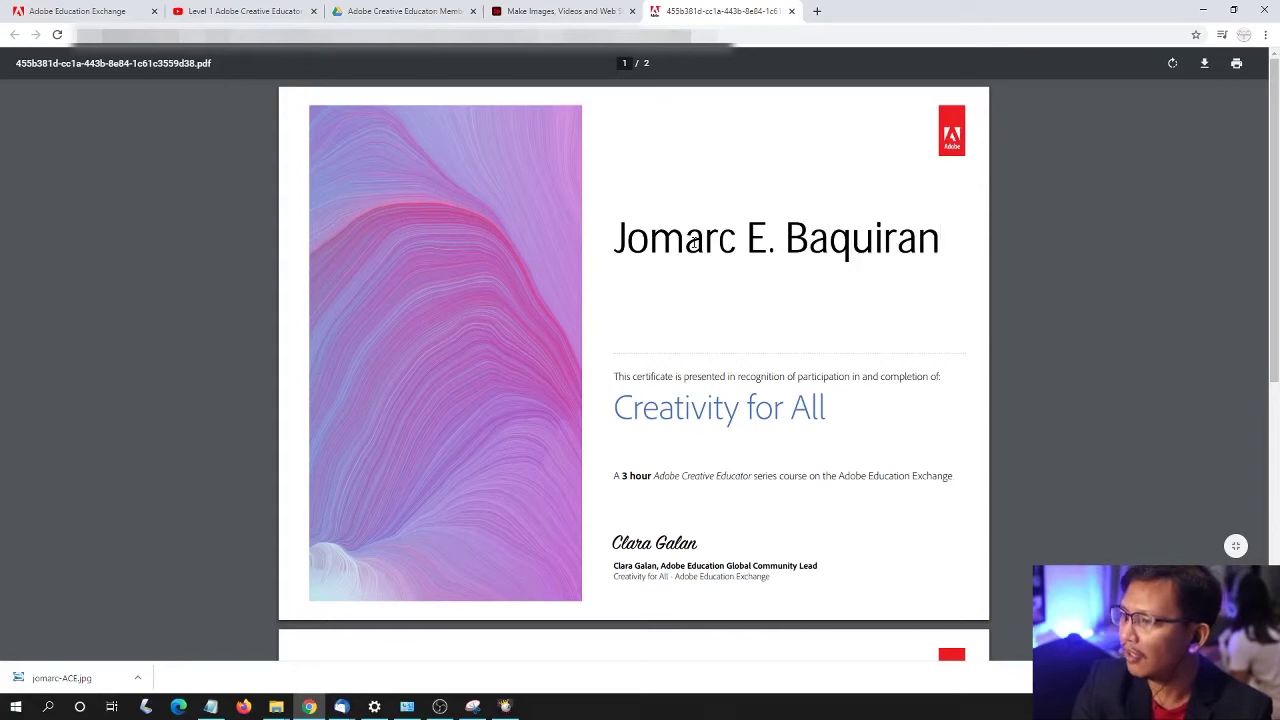
key(ctrl+a)
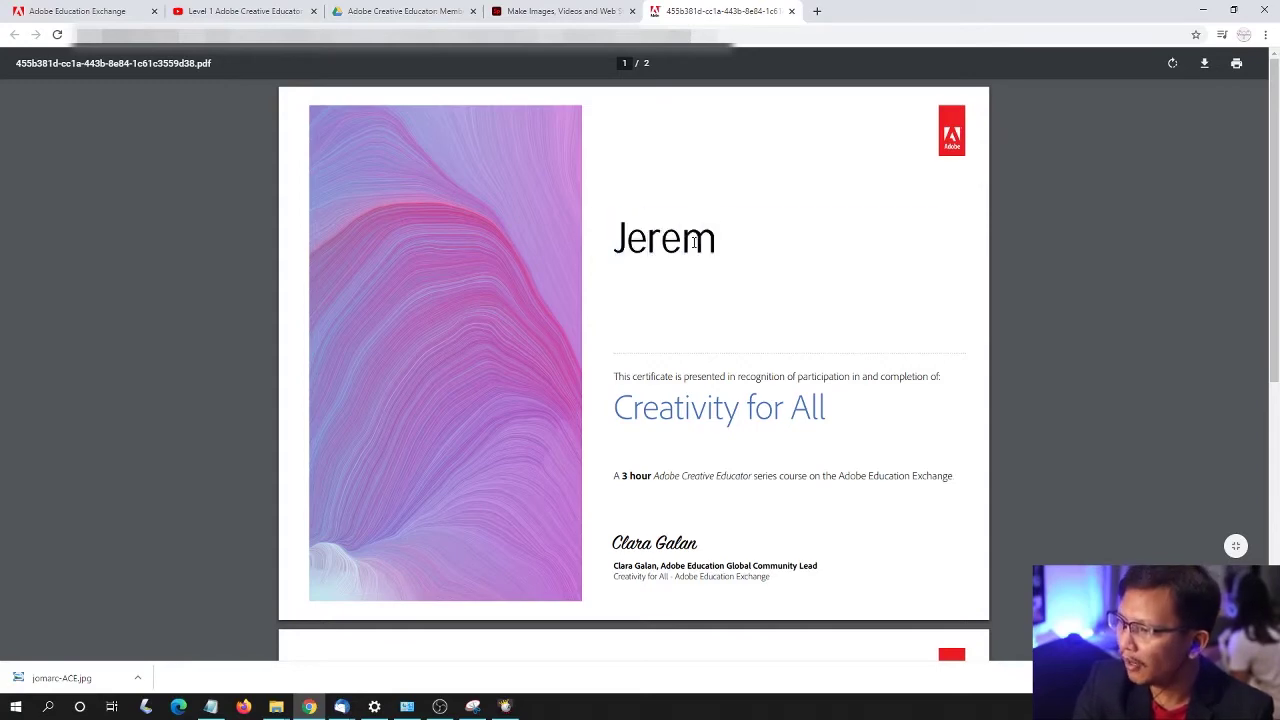
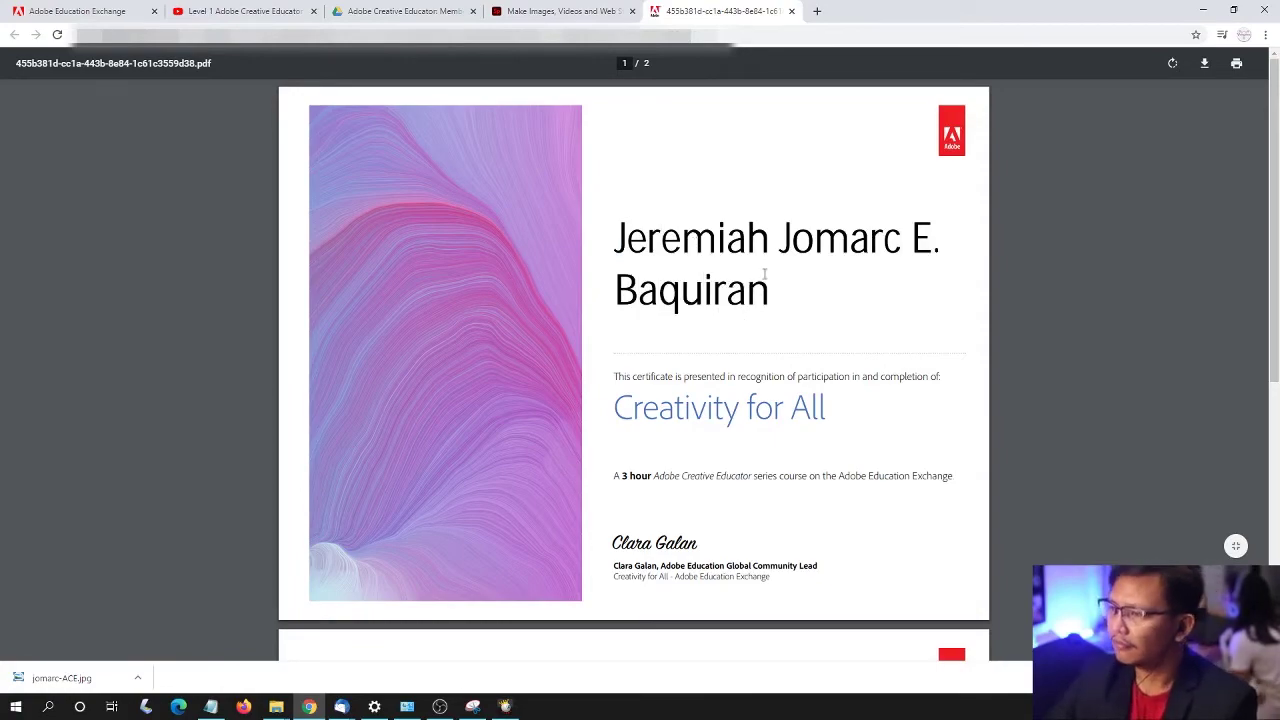
key(ctrl+a)
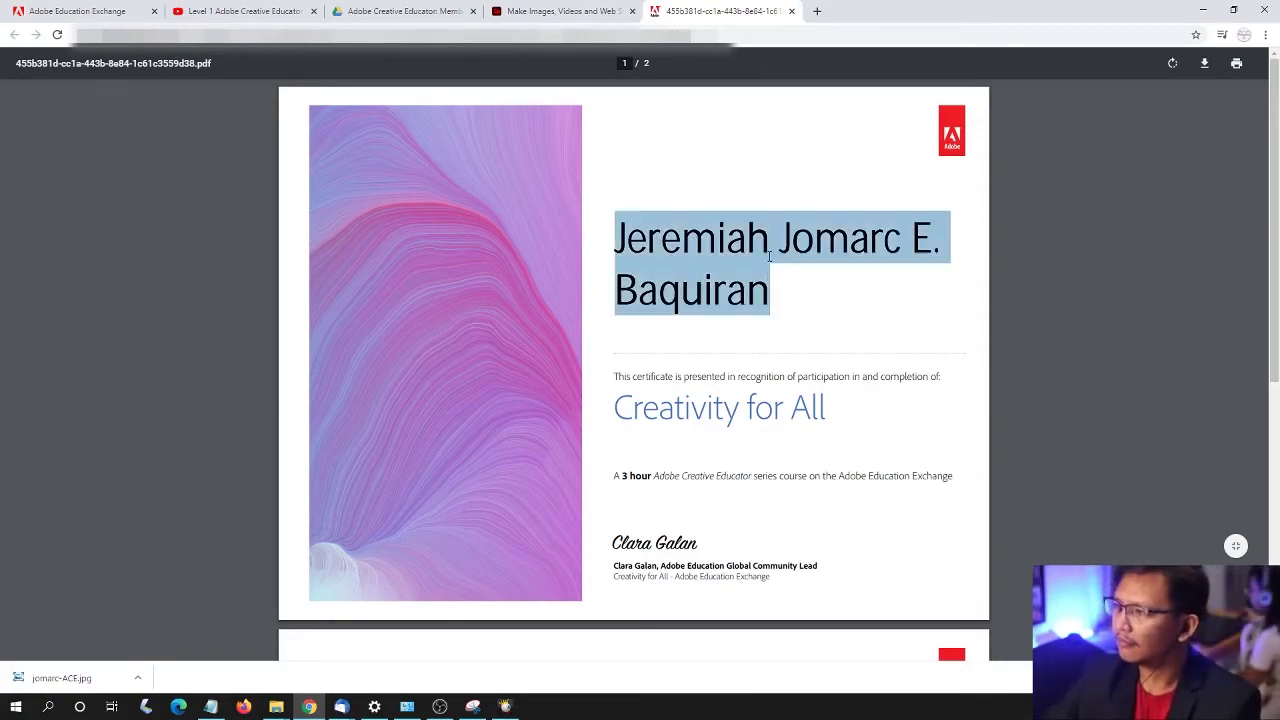
click(763, 265)
scroll(800, 300, down, 5)
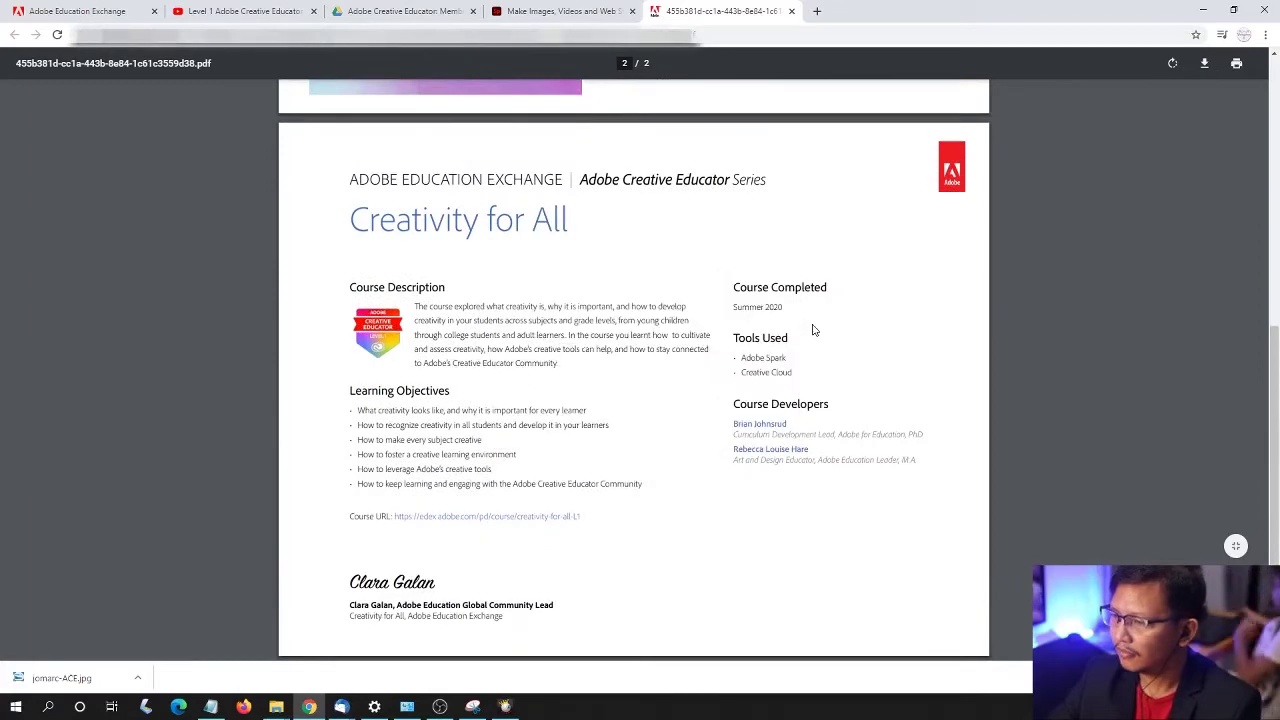
scroll(794, 277, up, 5)
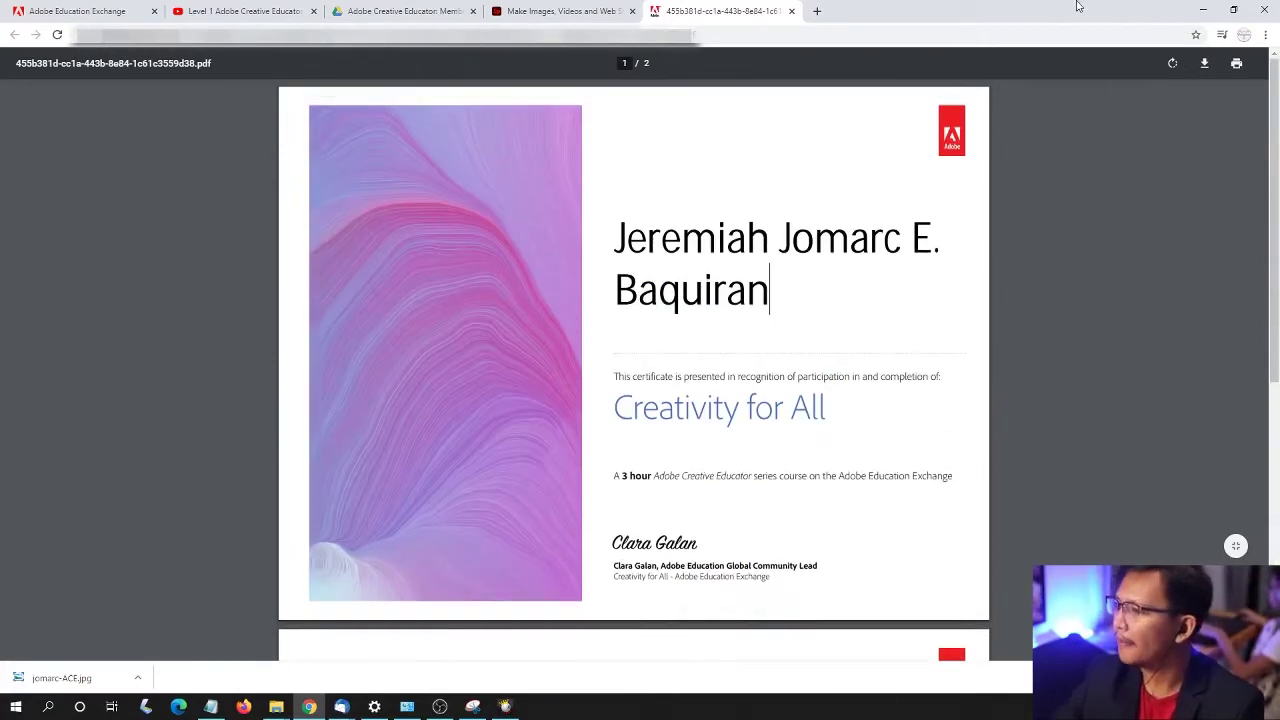
- Download the certificate PDF as 'ACE-Certificate-' plus the recipient's first name, then return to the Spark tab
click(1204, 63)
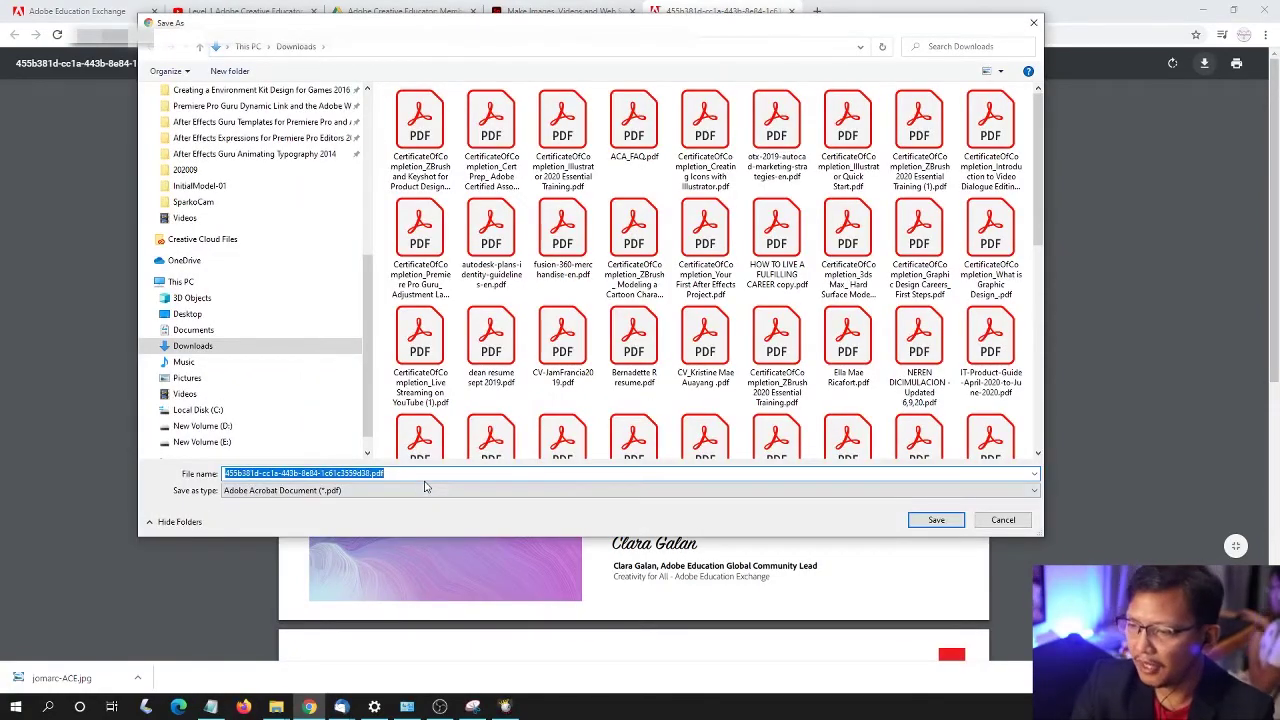
text(ACE-)
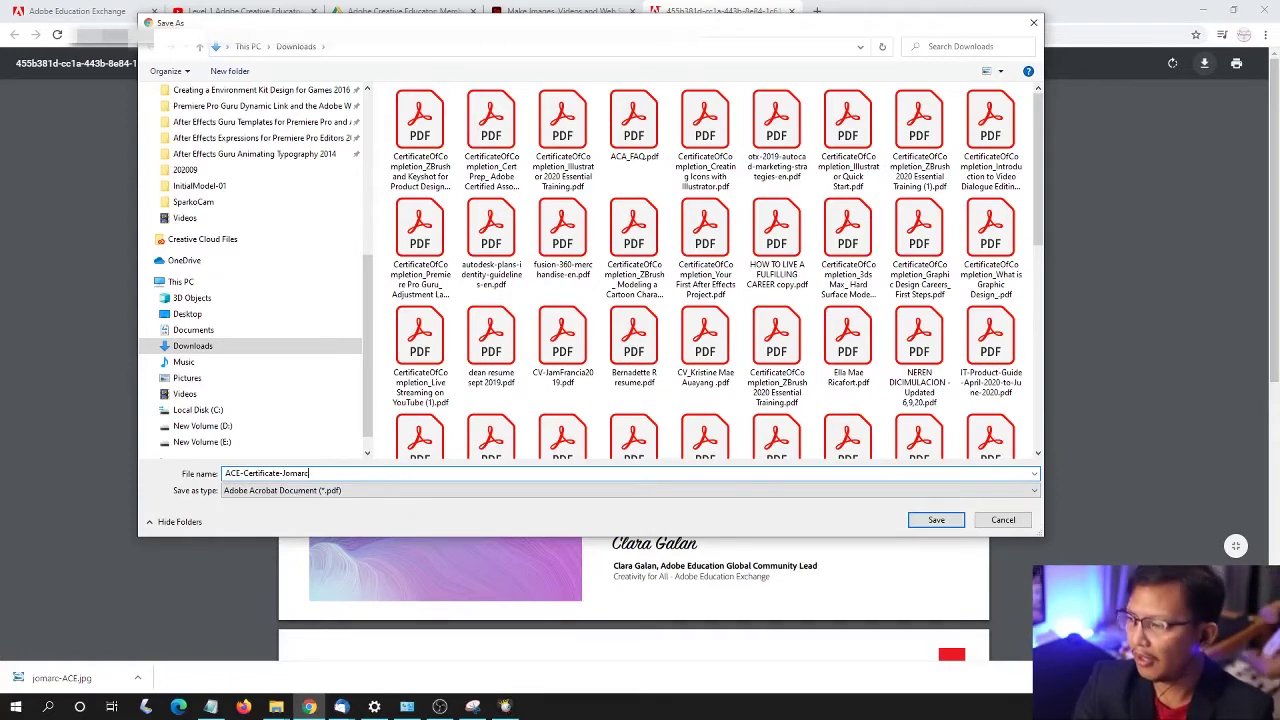
text(Certificate-Jomarc)
key(Return)
click(591, 10)
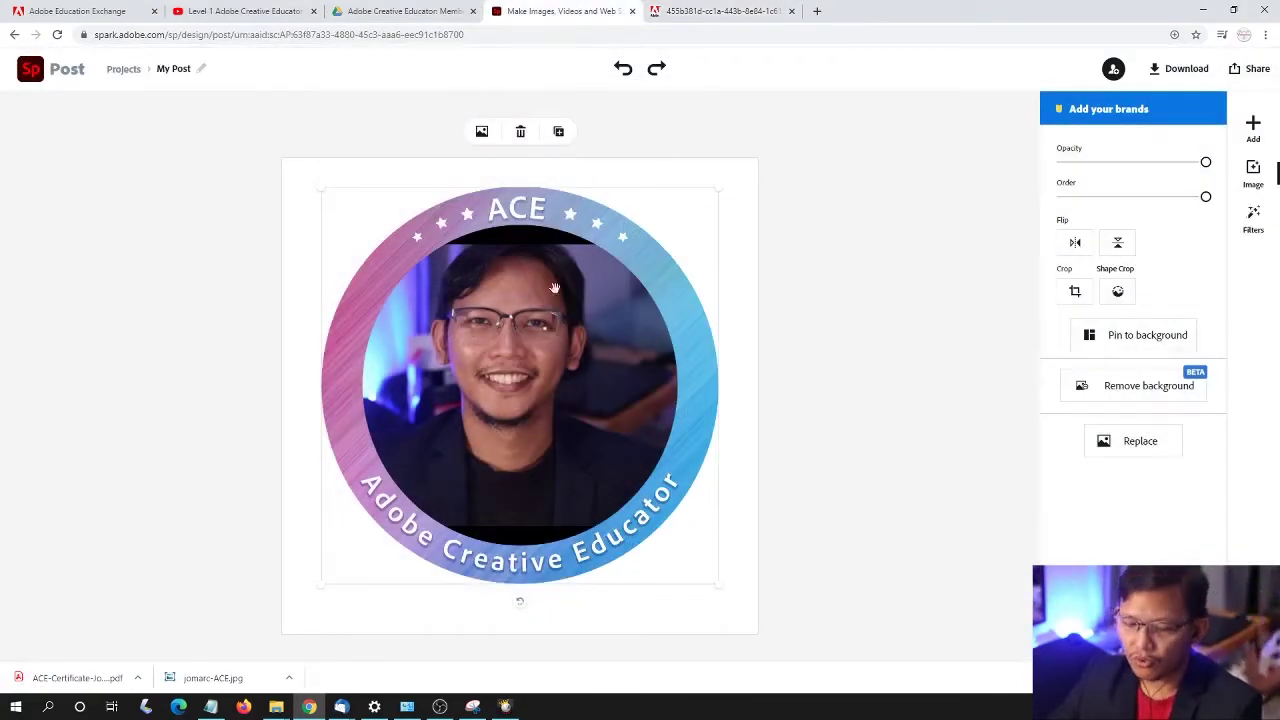
- Load the LinkedIn home feed in a new tab by entering 'linkedin' in the address bar
click(817, 11)
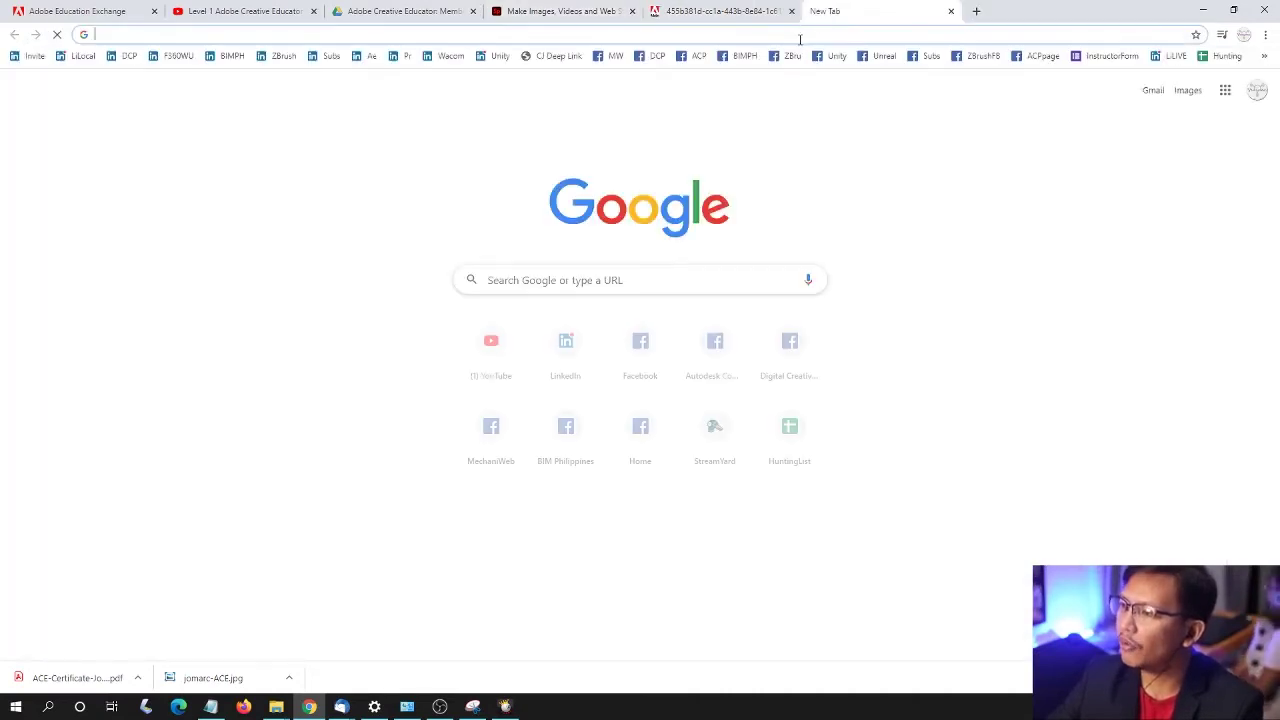
click(793, 36)
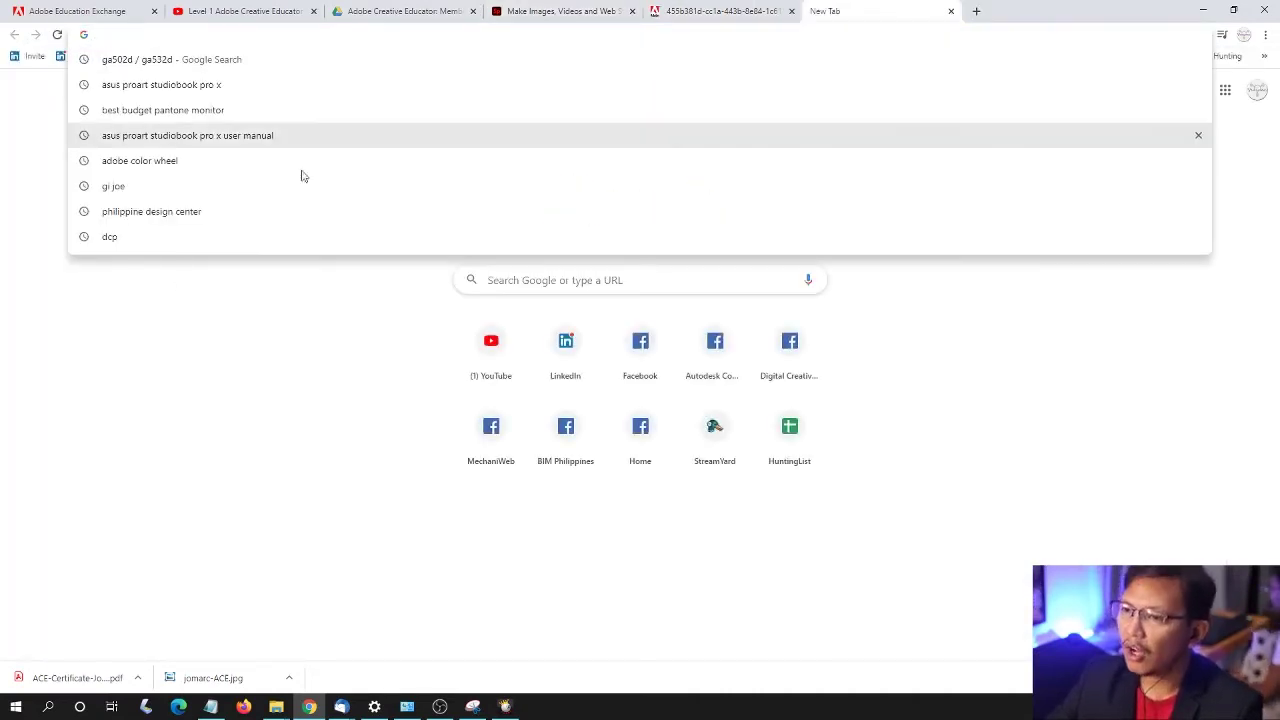
click(128, 114)
click(178, 55)
click(202, 36)
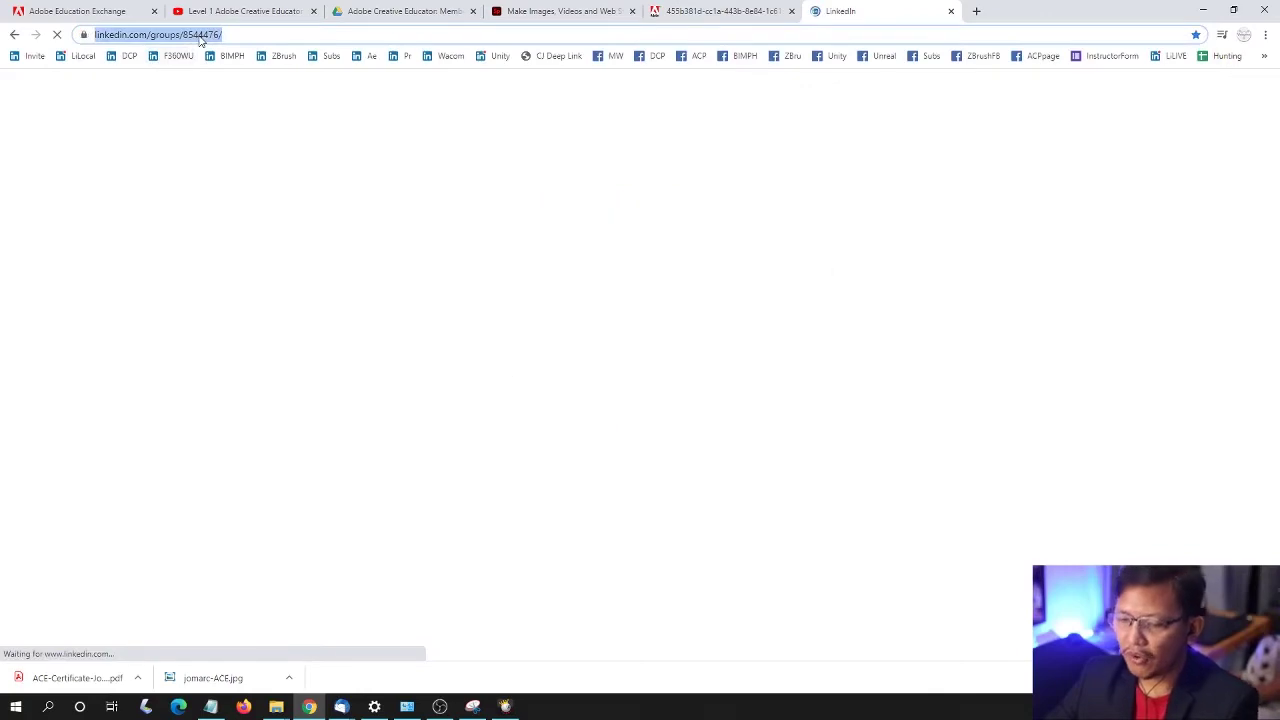
text(linkedin)
key(Return)
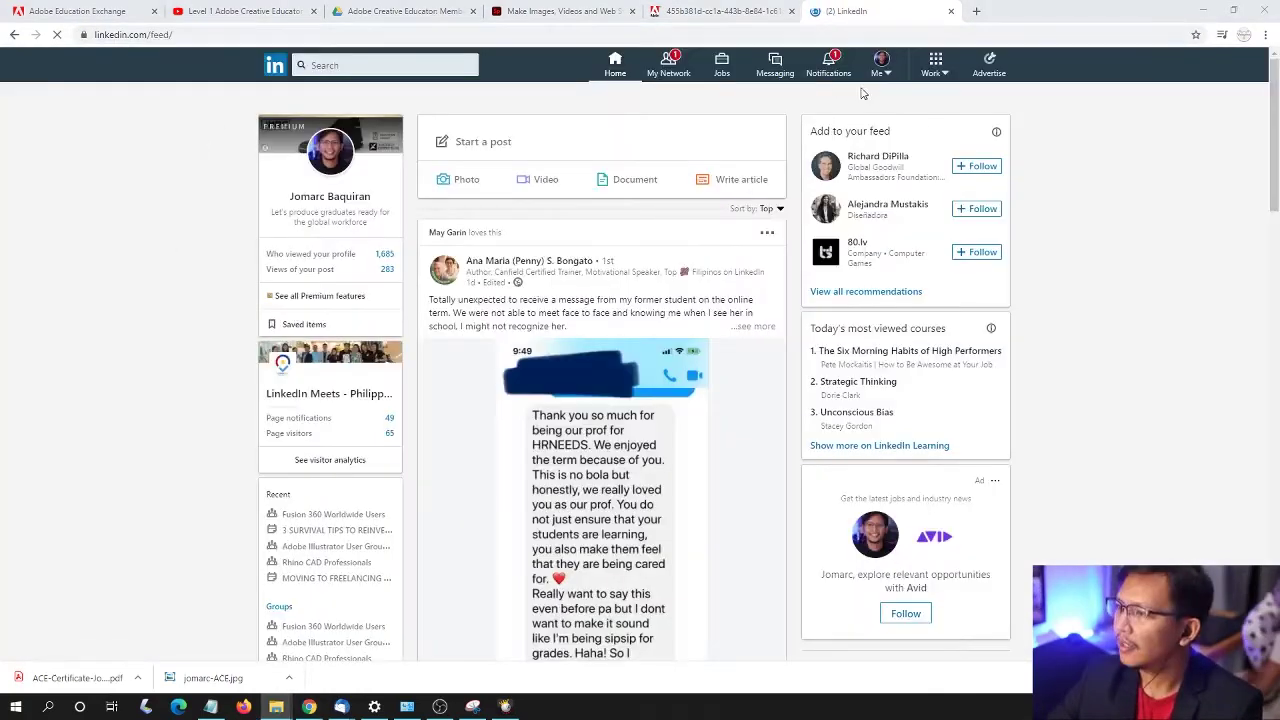
- Go to your own LinkedIn profile page and open the profile photo editor
click(884, 74)
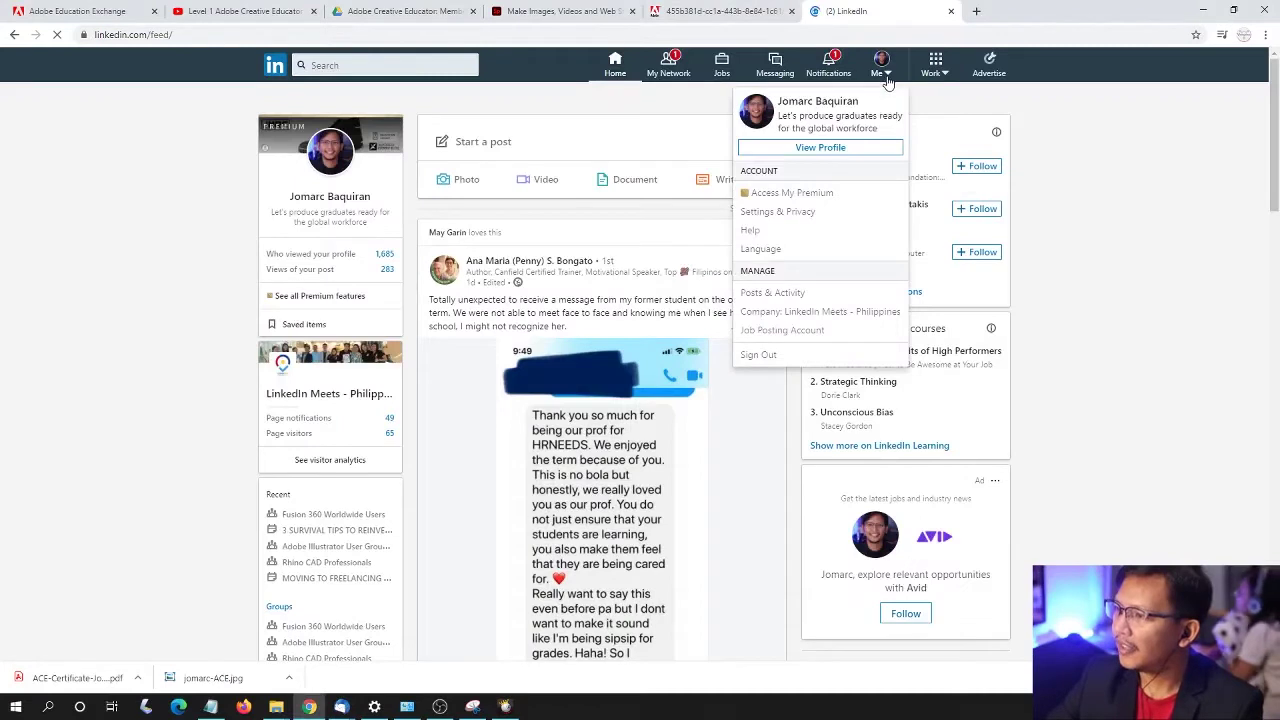
click(821, 148)
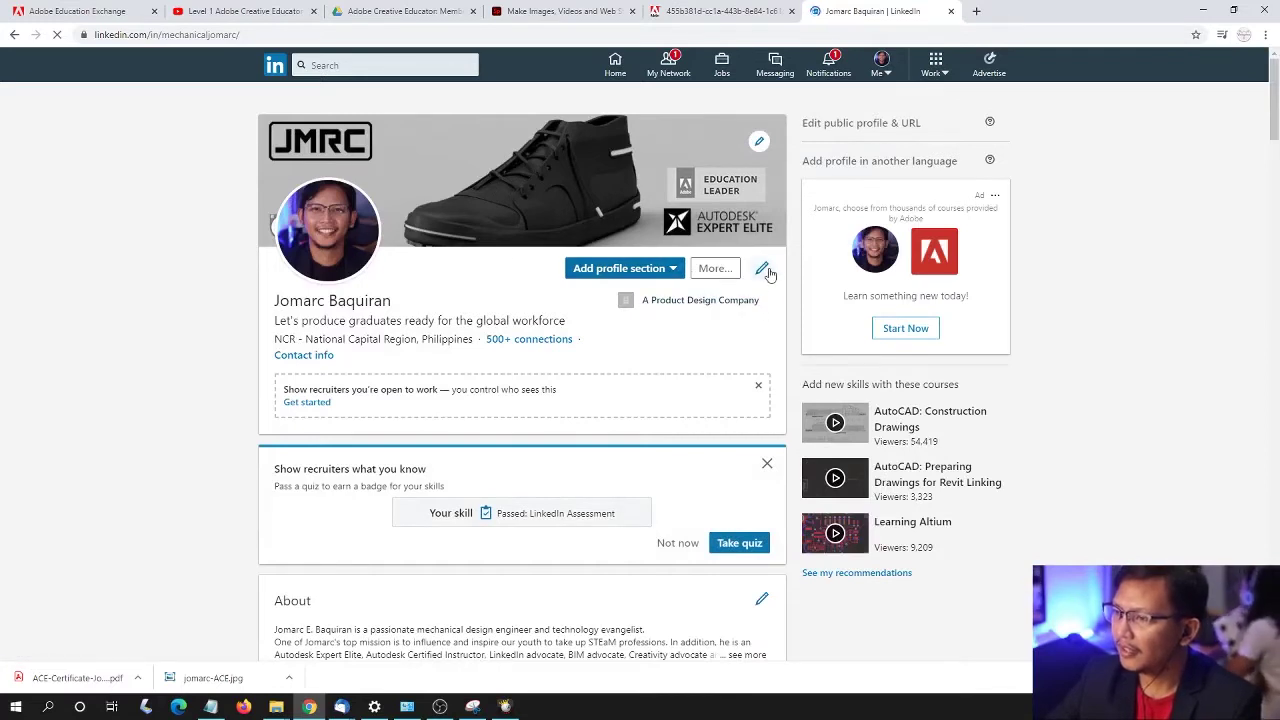
click(351, 229)
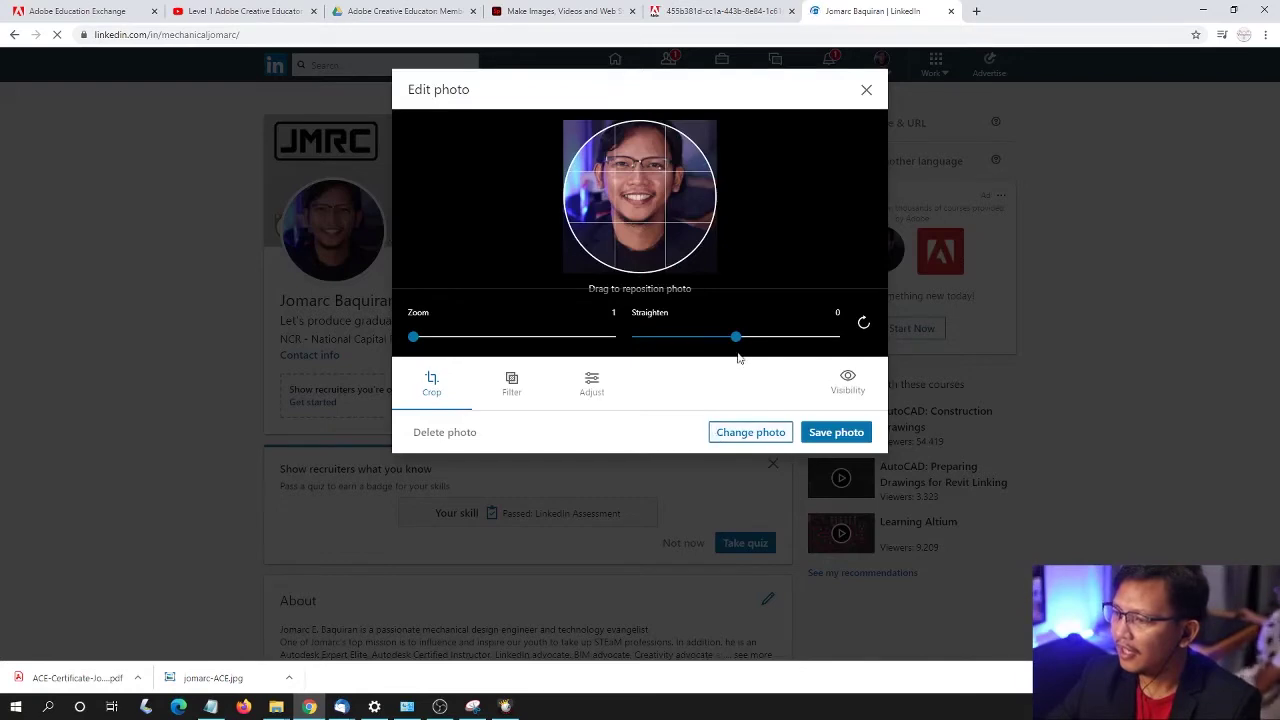
click(866, 89)
click(331, 237)
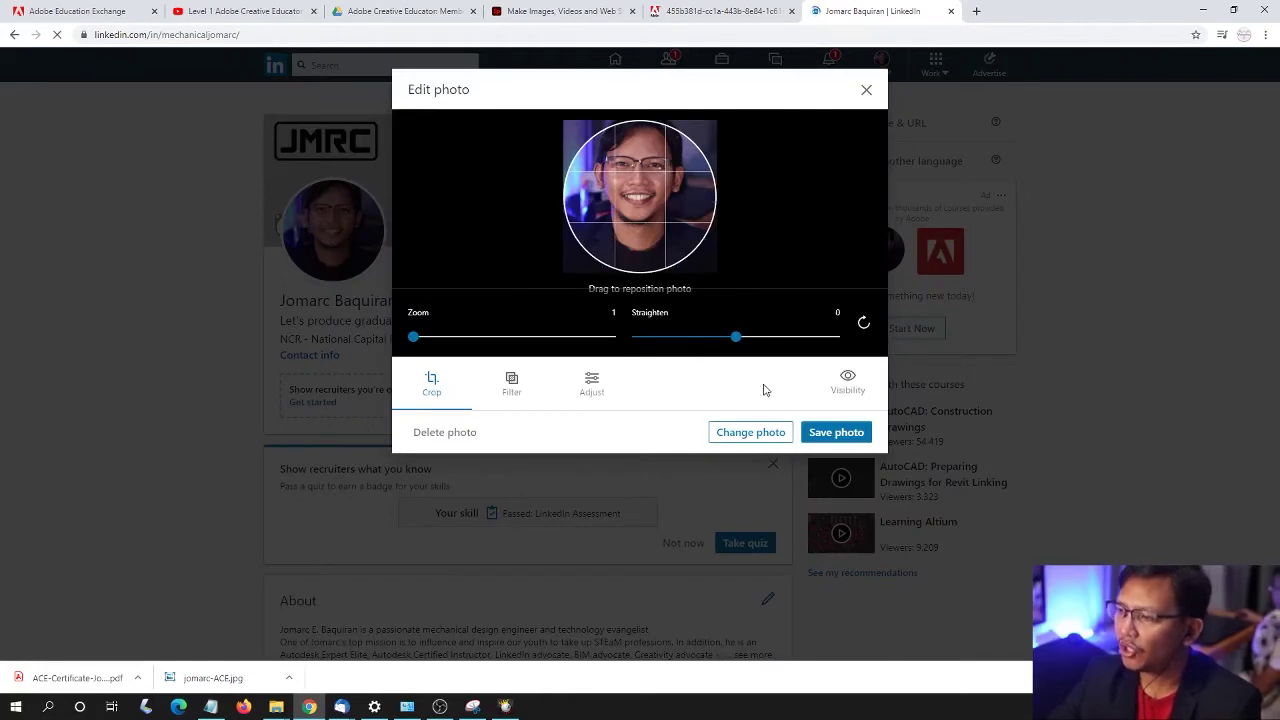
- Upload the ACE badge portrait jpg from Downloads as the new profile photo and save it
click(738, 437)
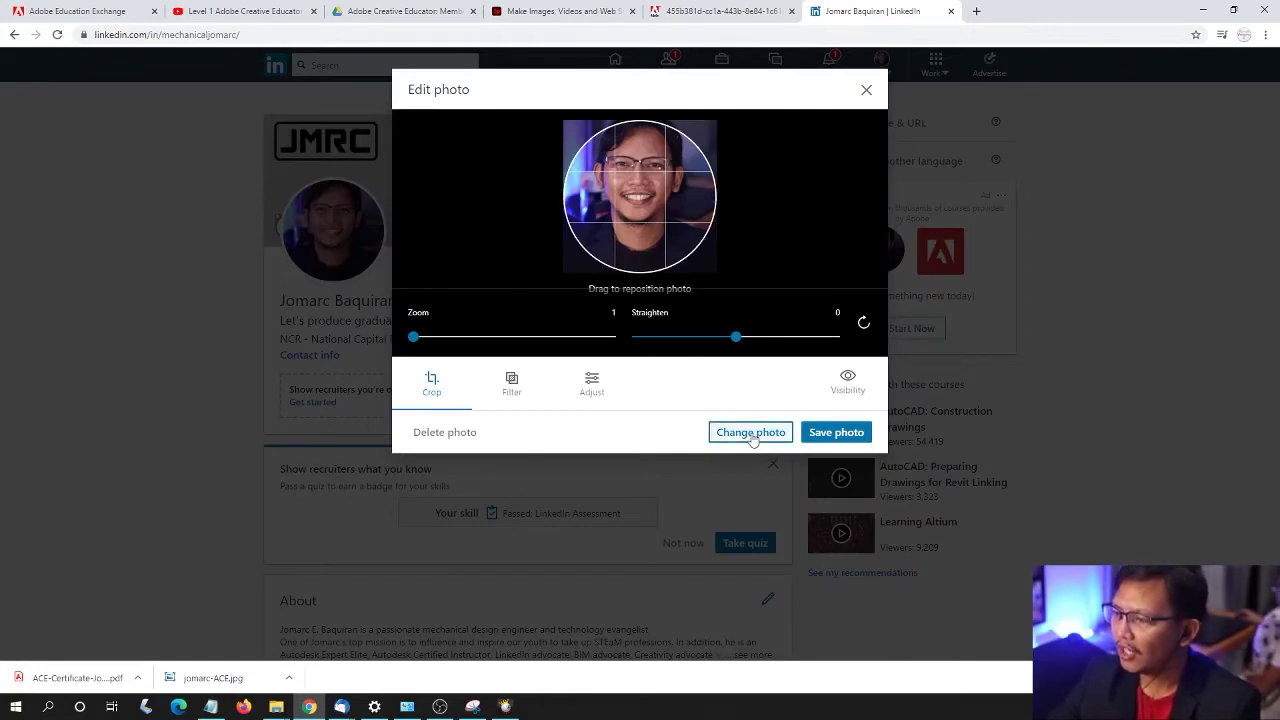
click(743, 437)
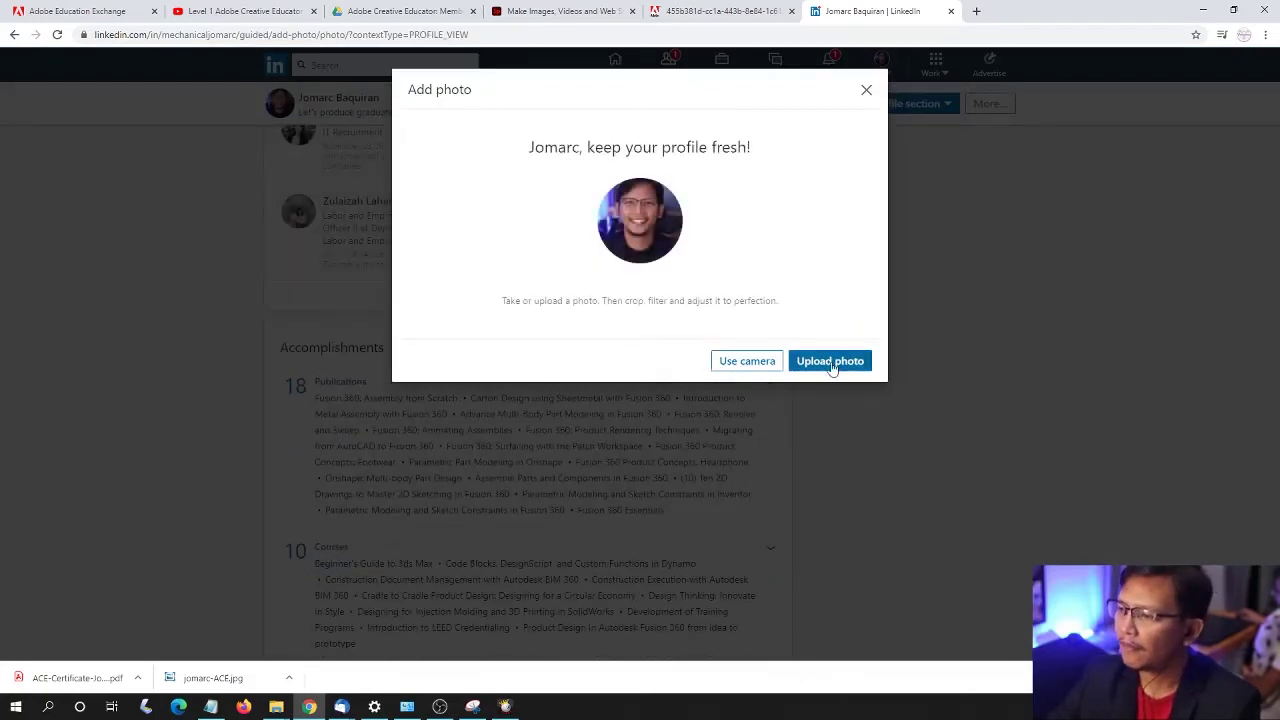
click(833, 362)
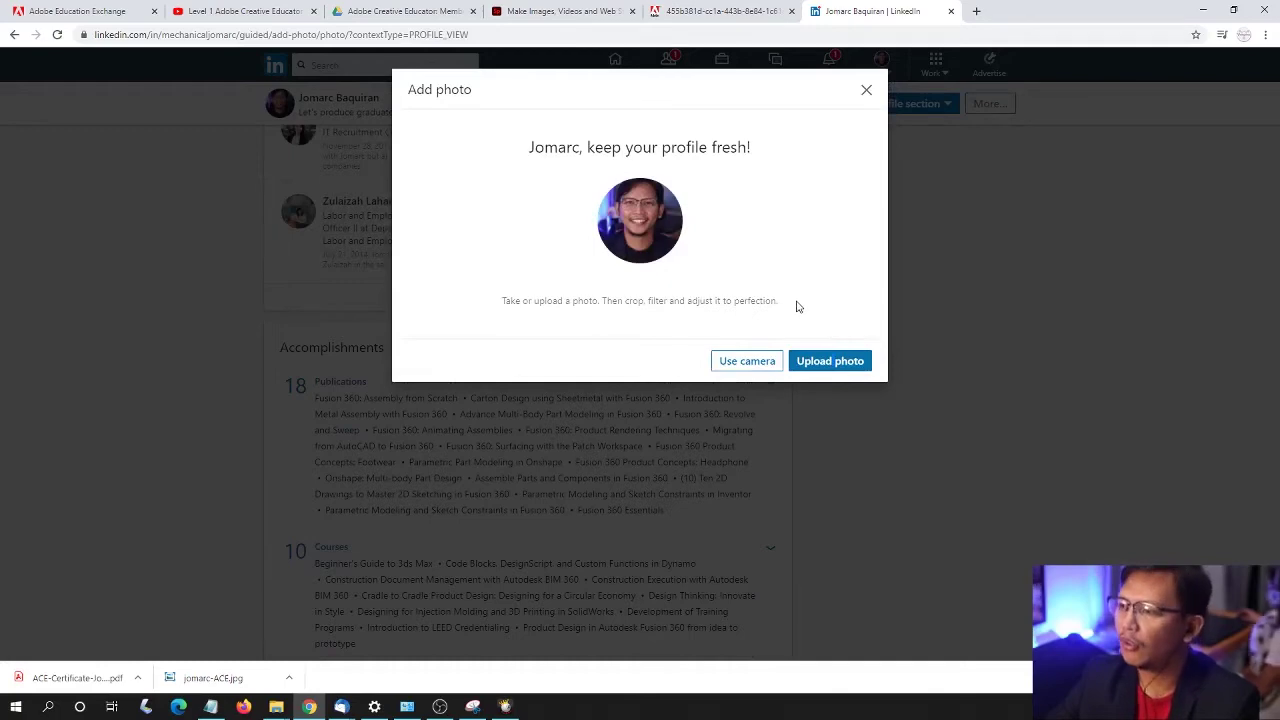
click(826, 366)
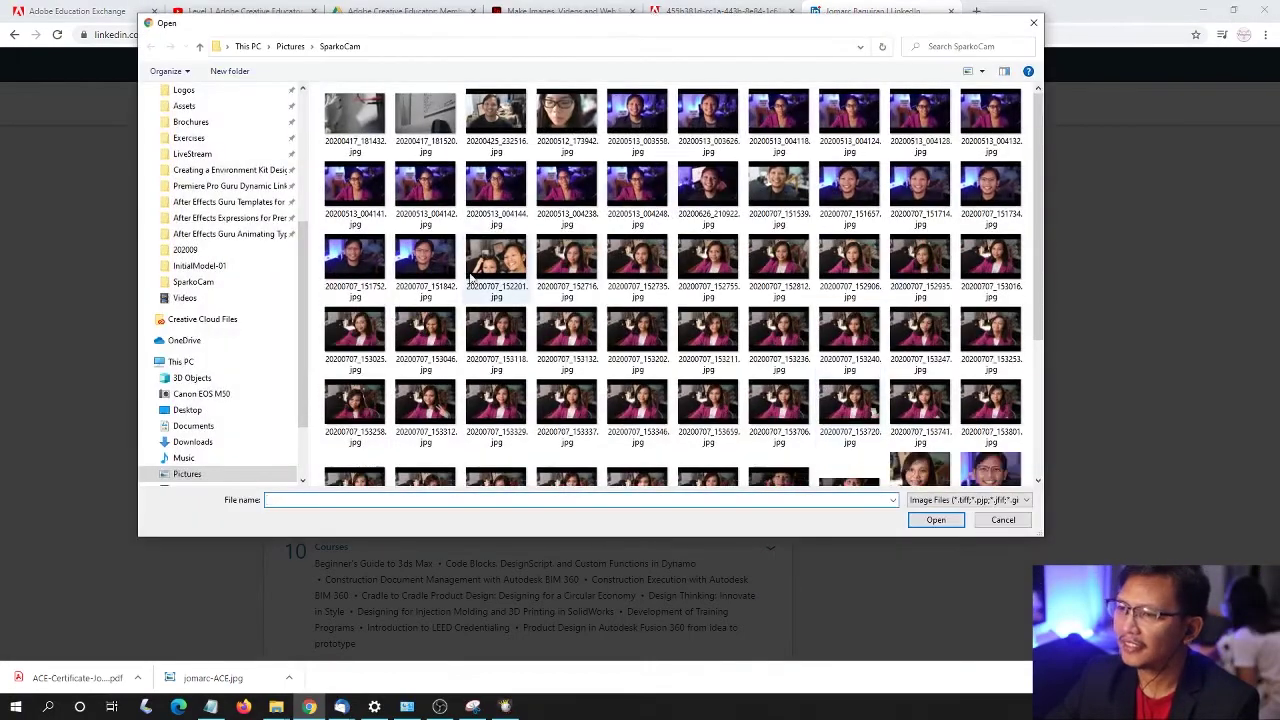
drag(303, 295, 312, 188)
click(232, 132)
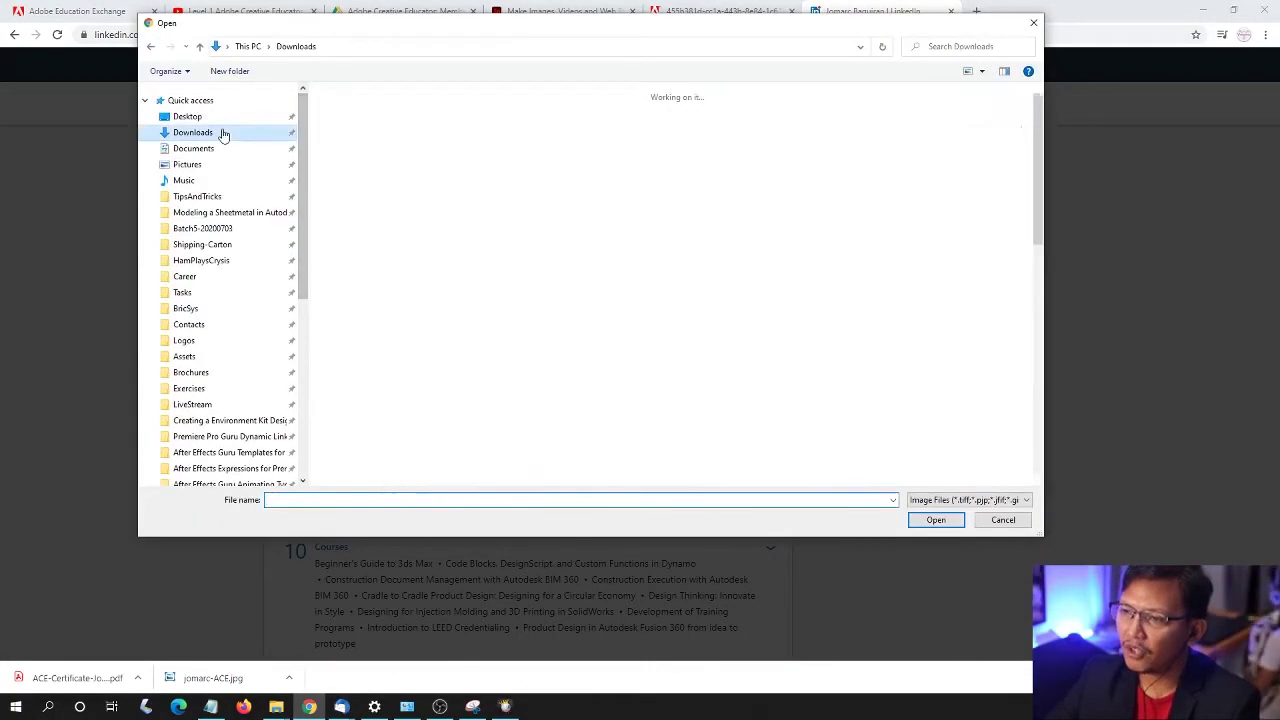
click(353, 125)
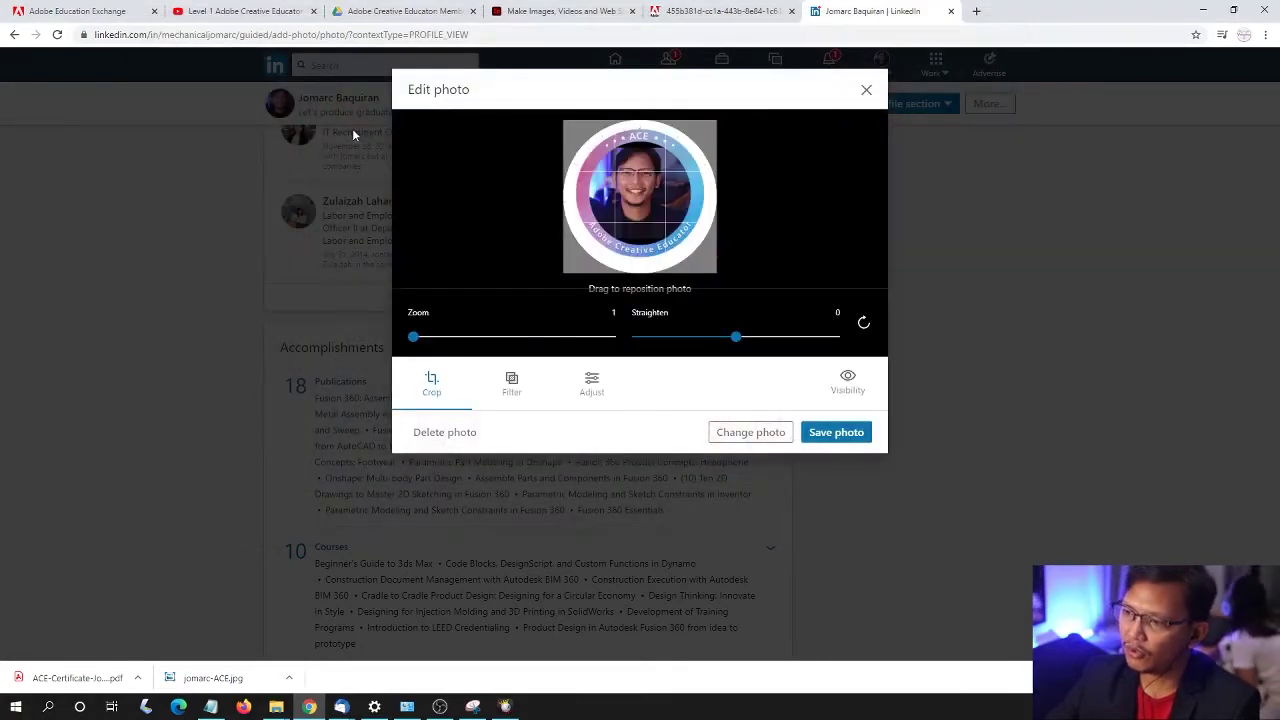
click(840, 432)
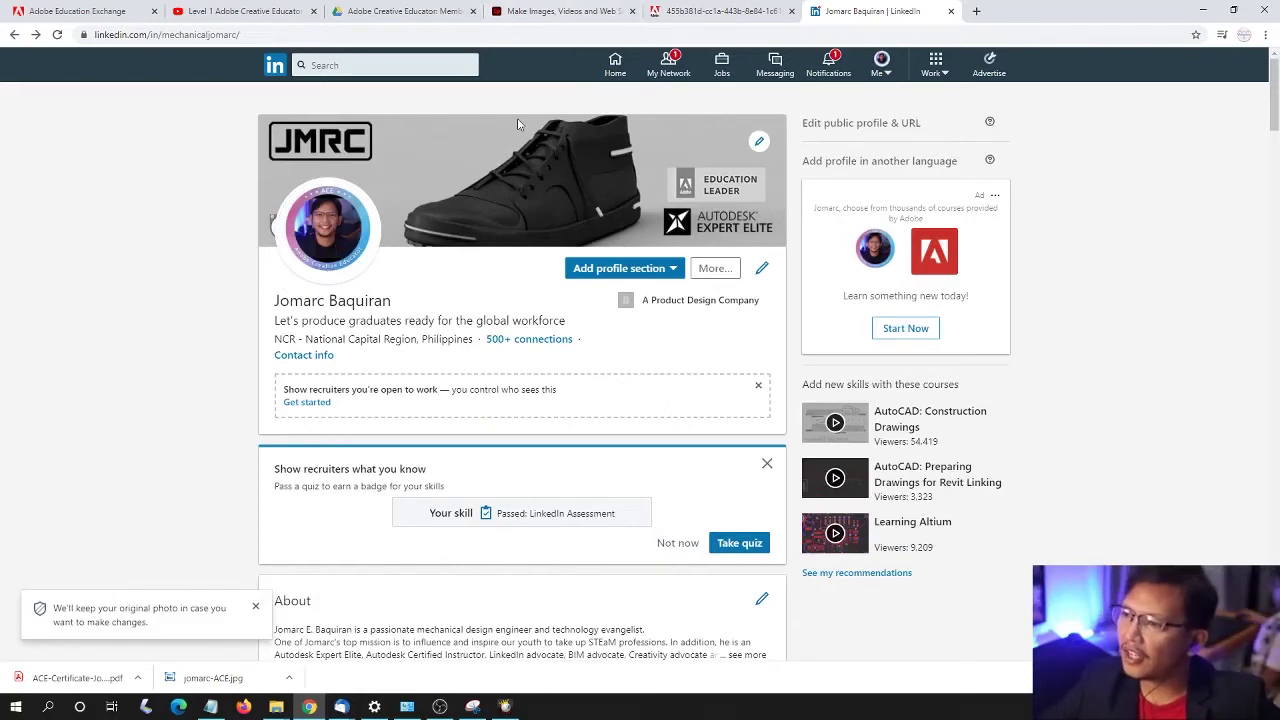
click(546, 12)
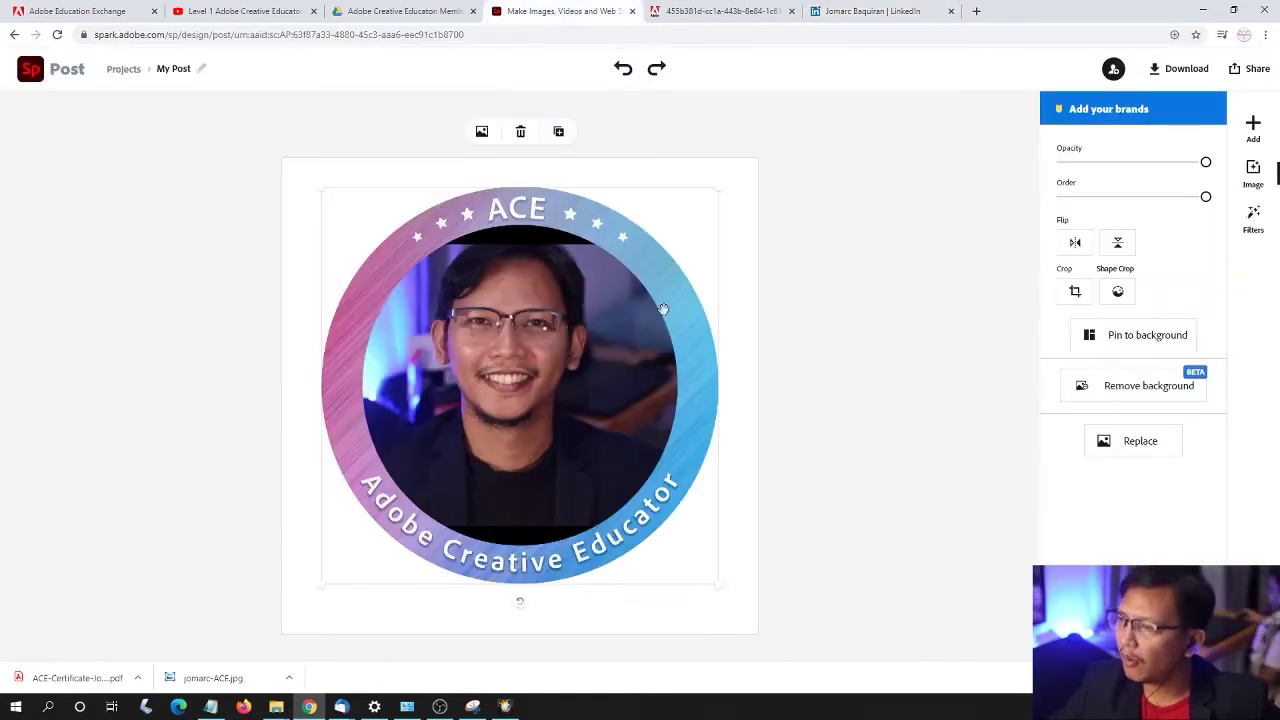
- Resize the ACE badge larger on the canvas and centre it with the snap guides
drag(498, 299, 515, 313)
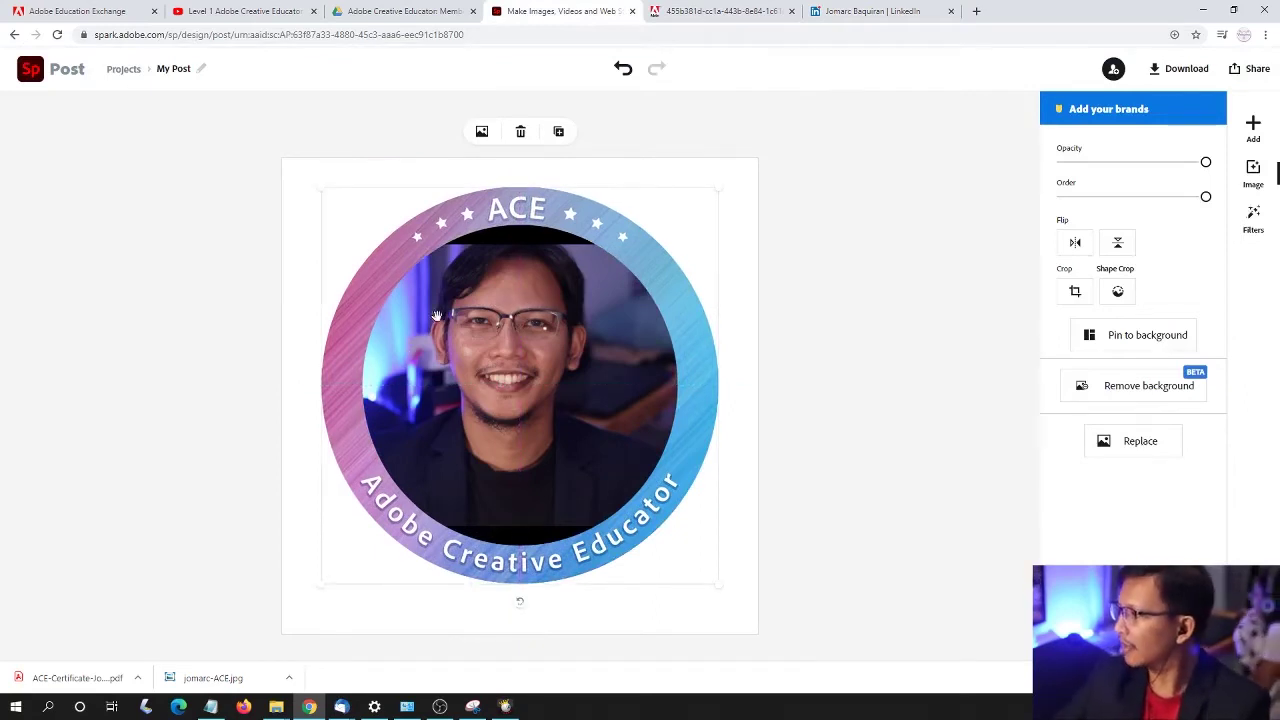
mouse_move(522, 318)
mouse_down()
mouse_move(494, 295)
mouse_move(514, 314)
mouse_up()
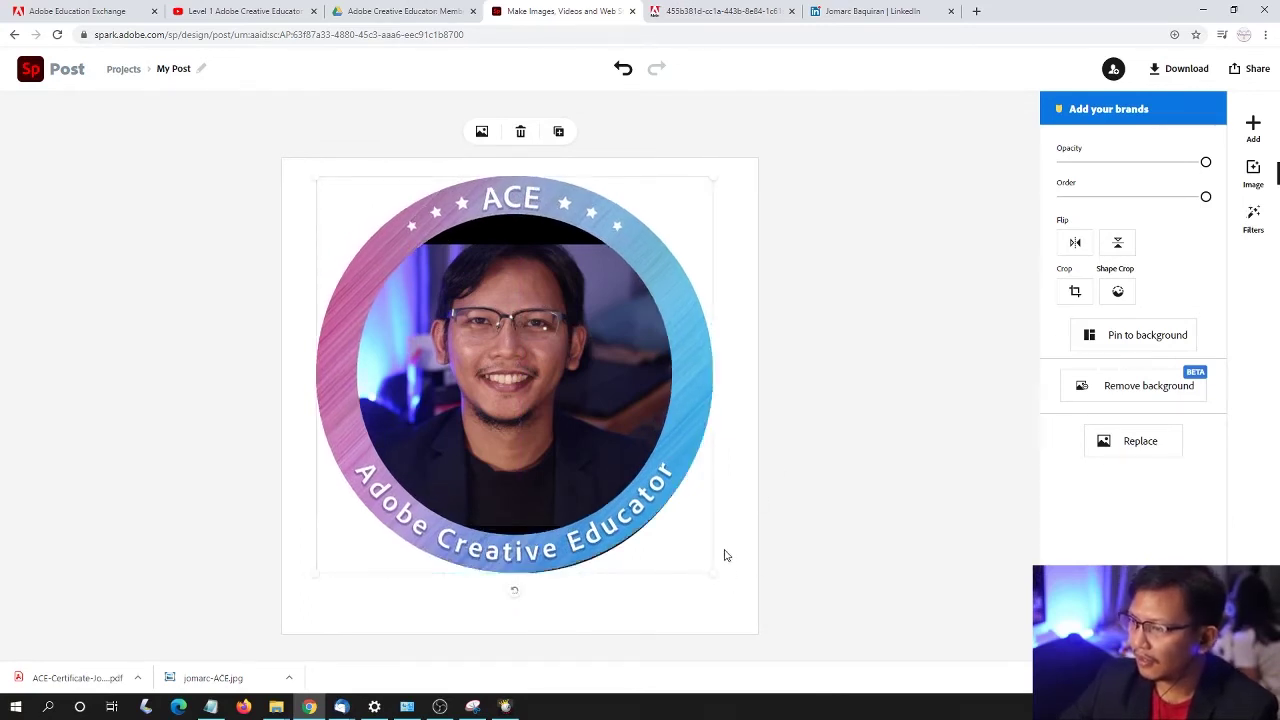
drag(718, 574, 758, 622)
drag(623, 488, 616, 480)
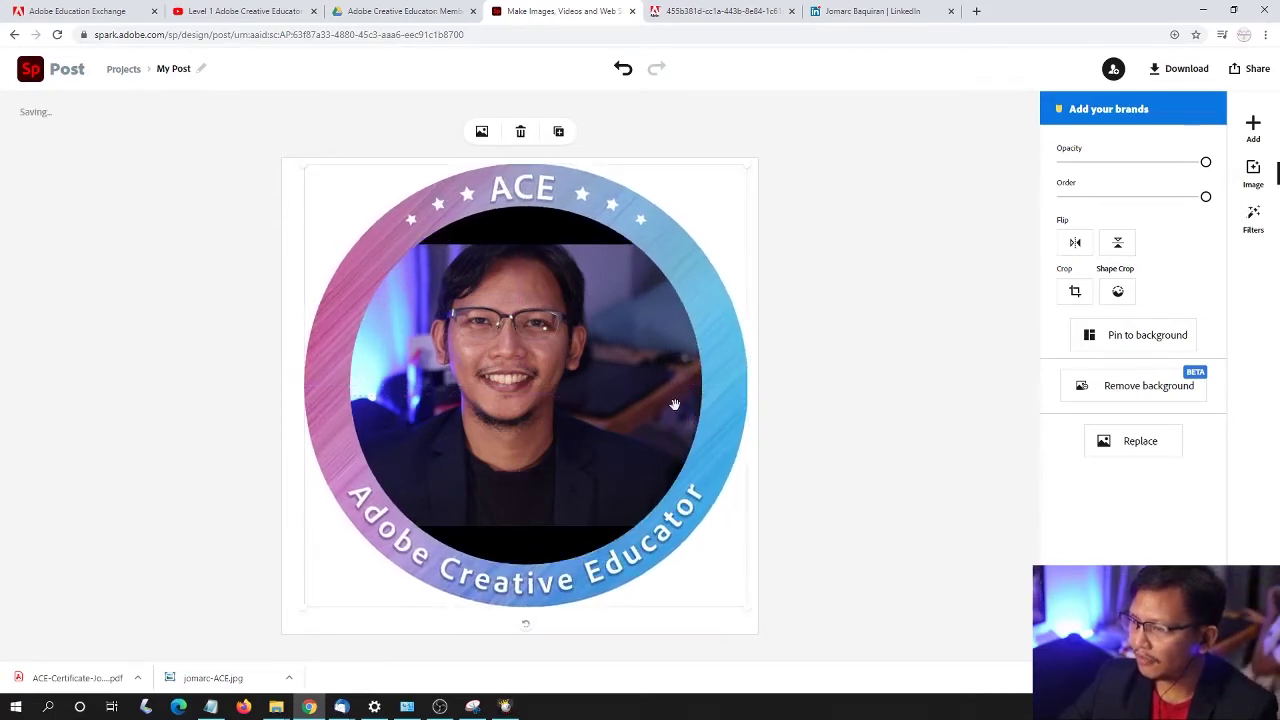
mouse_move(610, 342)
mouse_down()
mouse_move(608, 360)
mouse_move(608, 348)
mouse_up()
drag(743, 177, 677, 227)
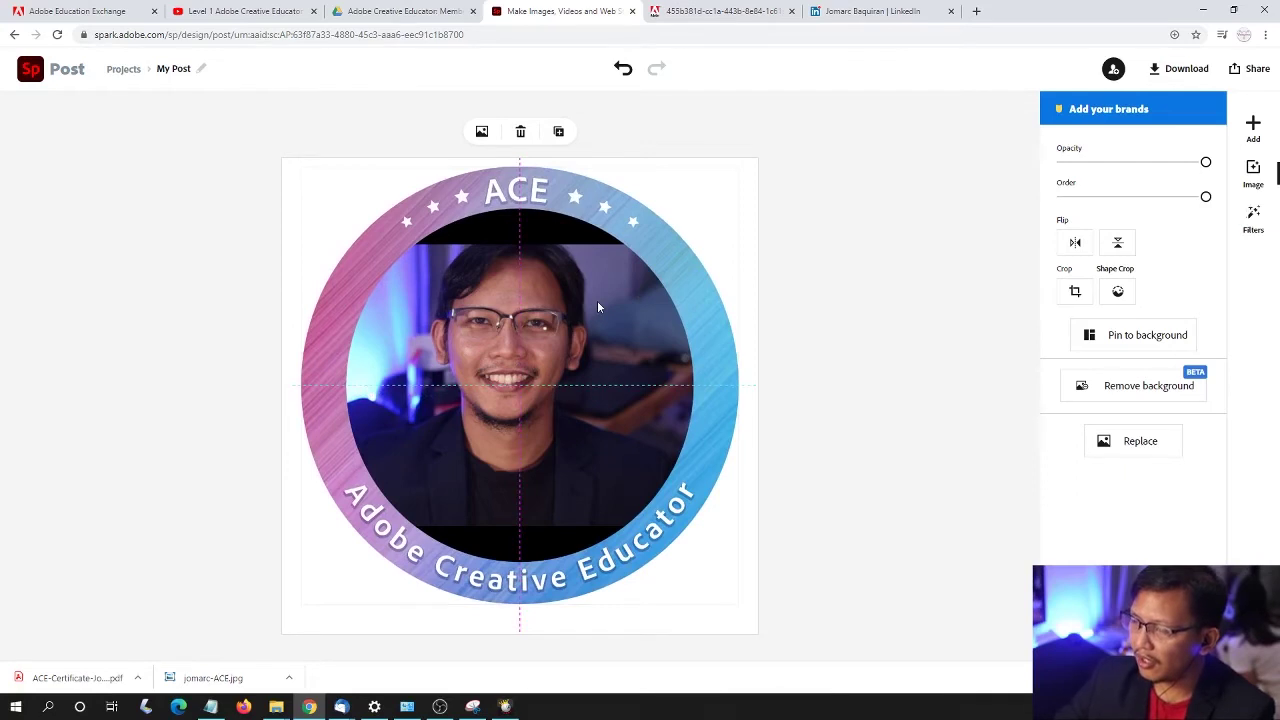
mouse_move(597, 307)
mouse_down()
mouse_move(624, 310)
mouse_move(600, 306)
mouse_up()
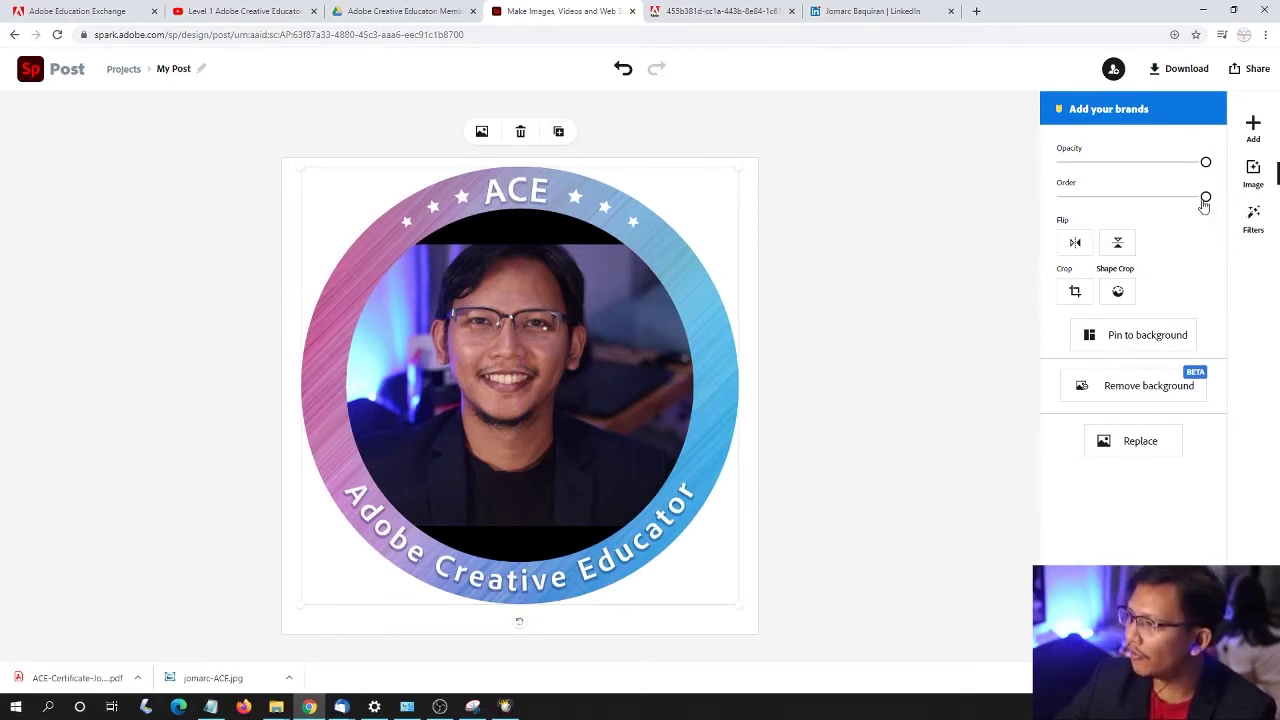
- Enlarge and centre the portrait, fading its opacity to line it up inside the badge ring
drag(1205, 199, 1062, 178)
click(491, 322)
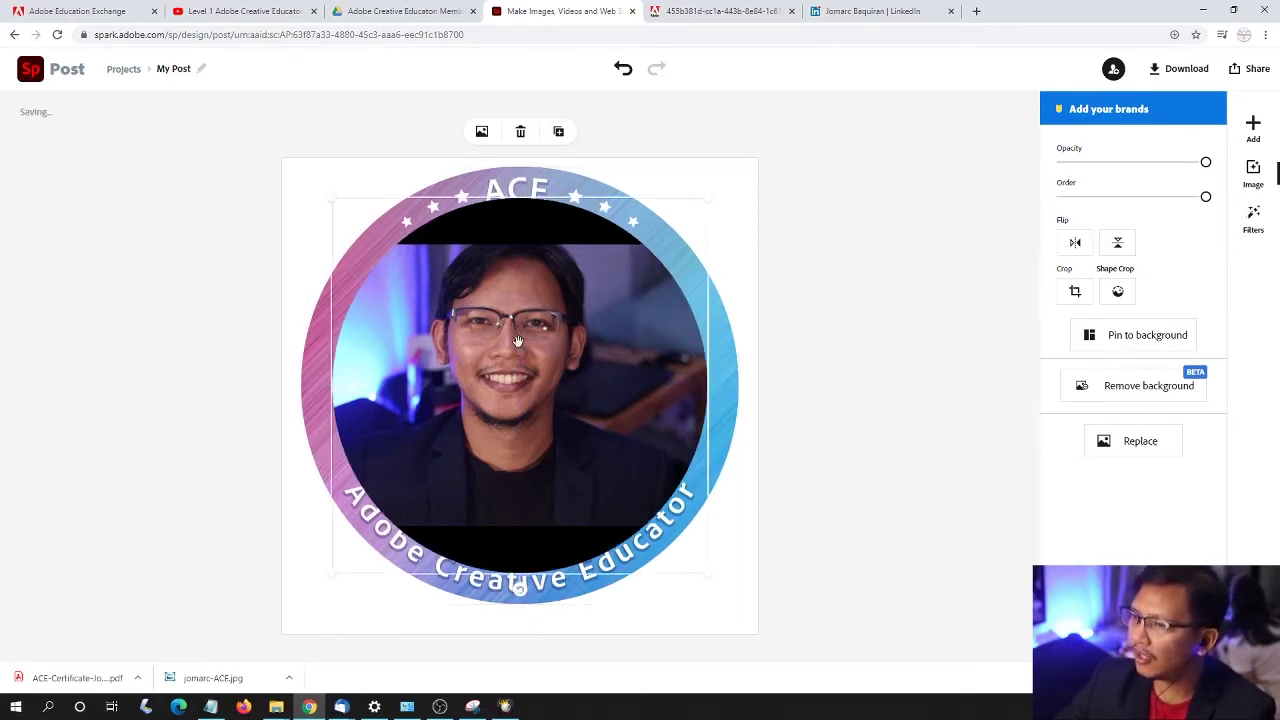
drag(713, 211, 737, 194)
drag(586, 277, 572, 277)
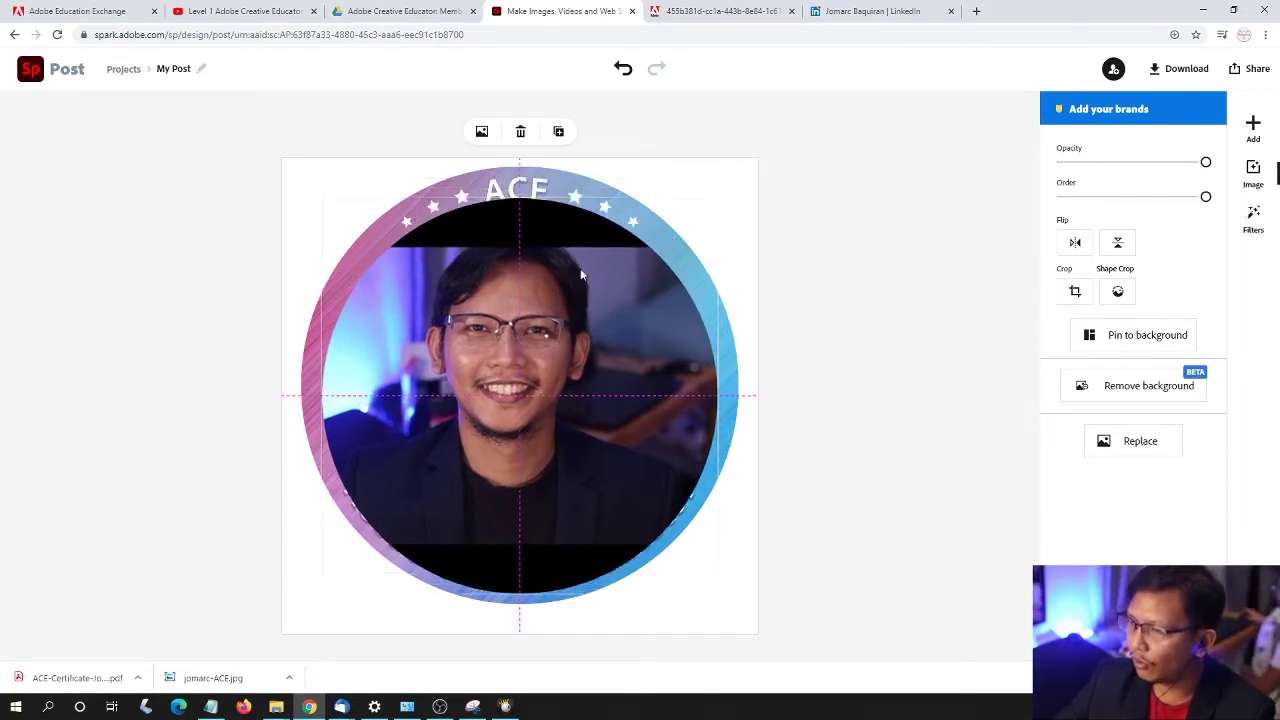
drag(711, 209, 737, 194)
drag(600, 234, 593, 236)
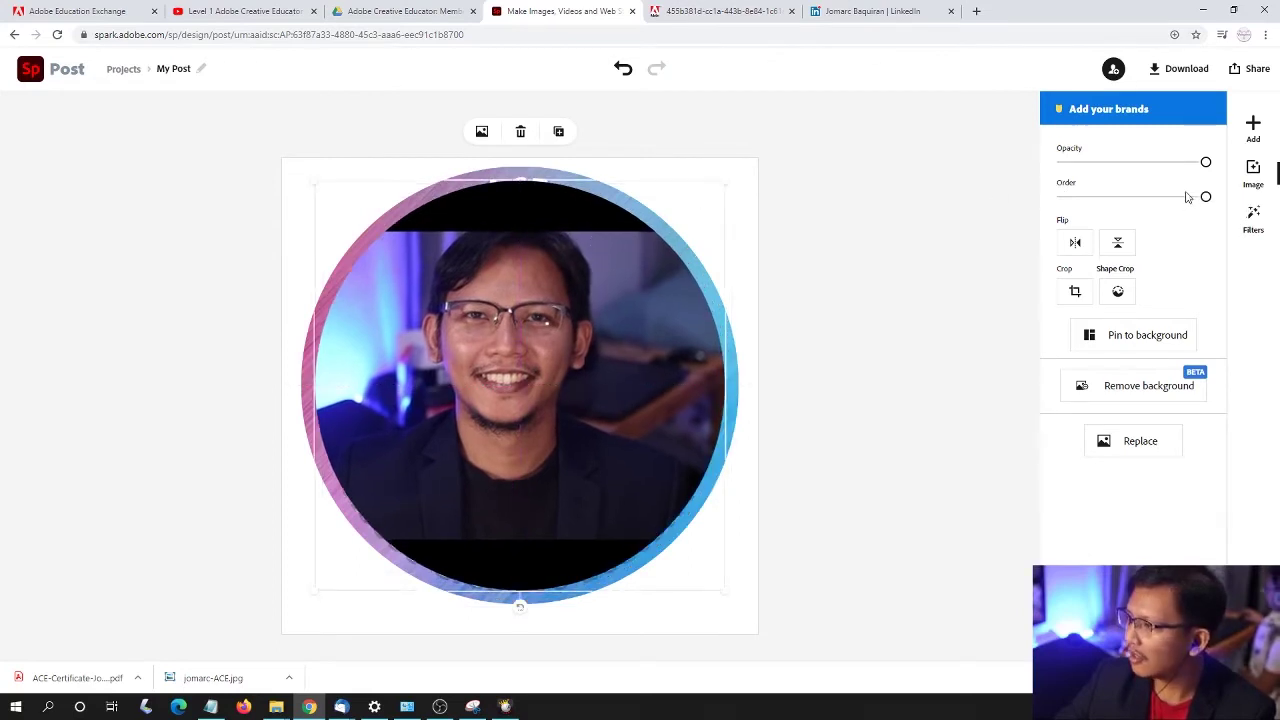
click(1134, 166)
drag(1137, 163, 1104, 162)
mouse_move(634, 300)
mouse_down()
mouse_move(611, 294)
mouse_move(620, 305)
mouse_up()
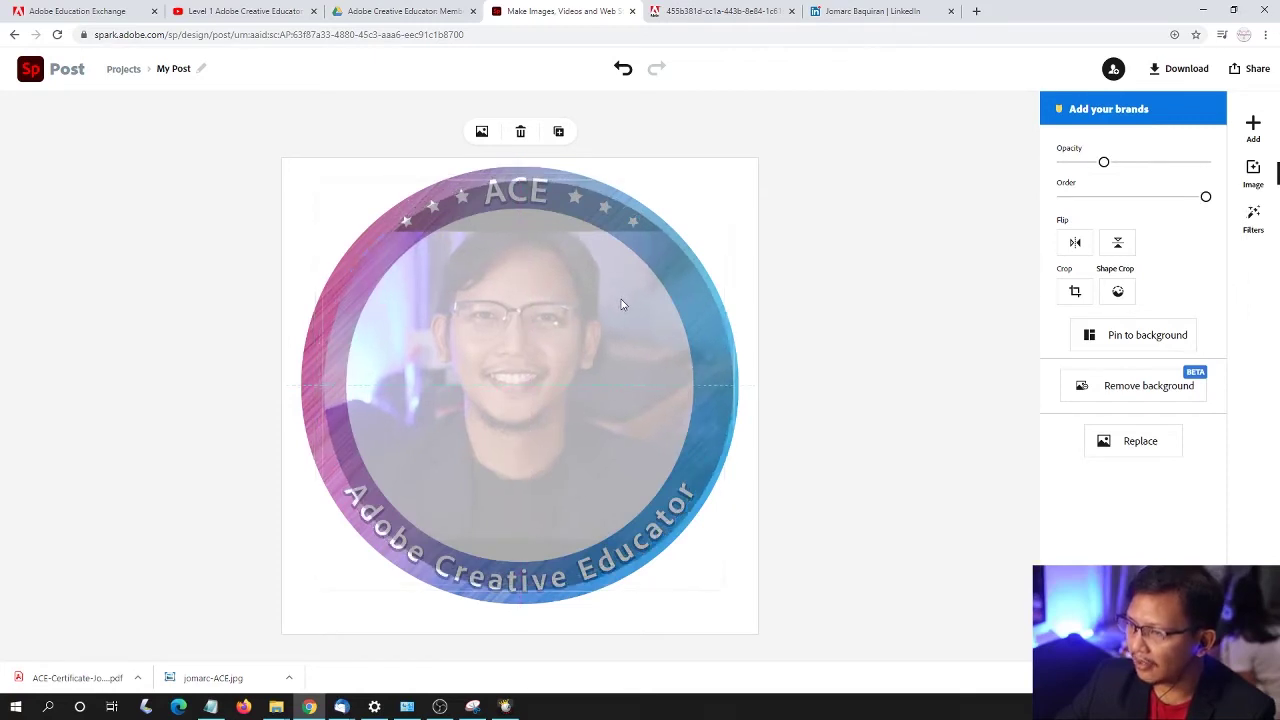
drag(703, 226, 704, 225)
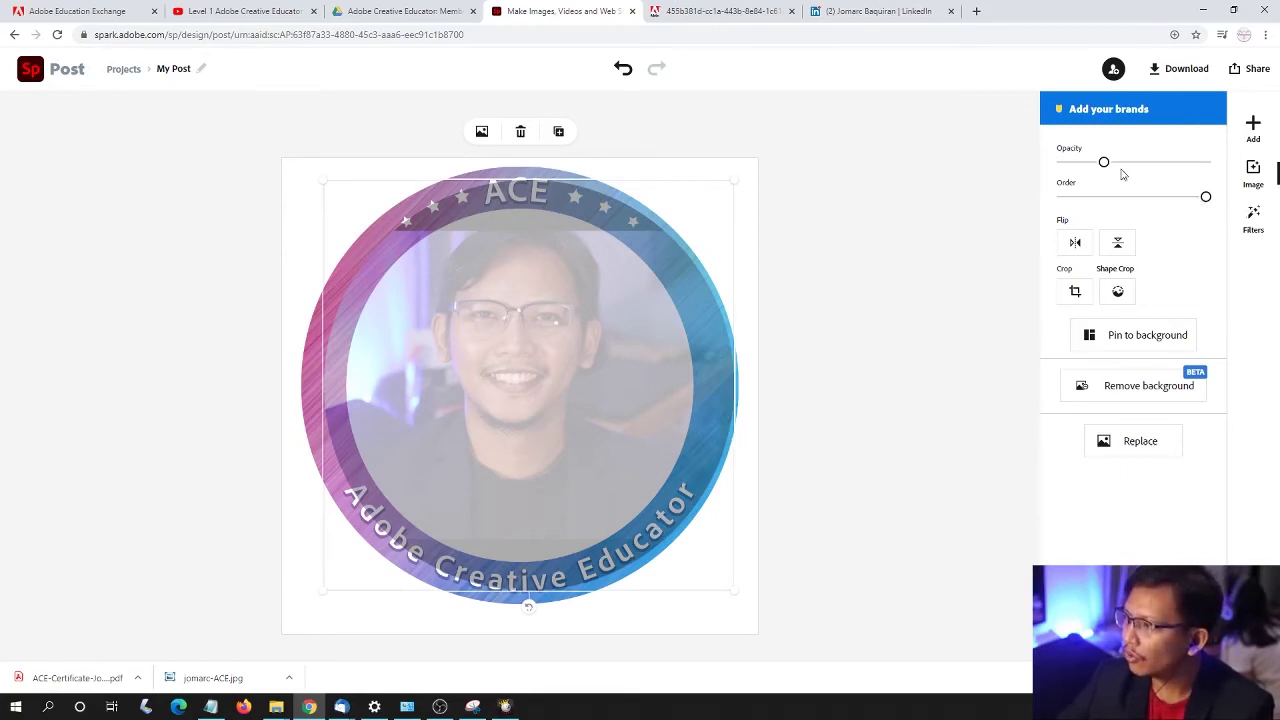
- Restore the portrait to full opacity, send it behind the badge frame, and bring up Download options
drag(1103, 163, 1206, 162)
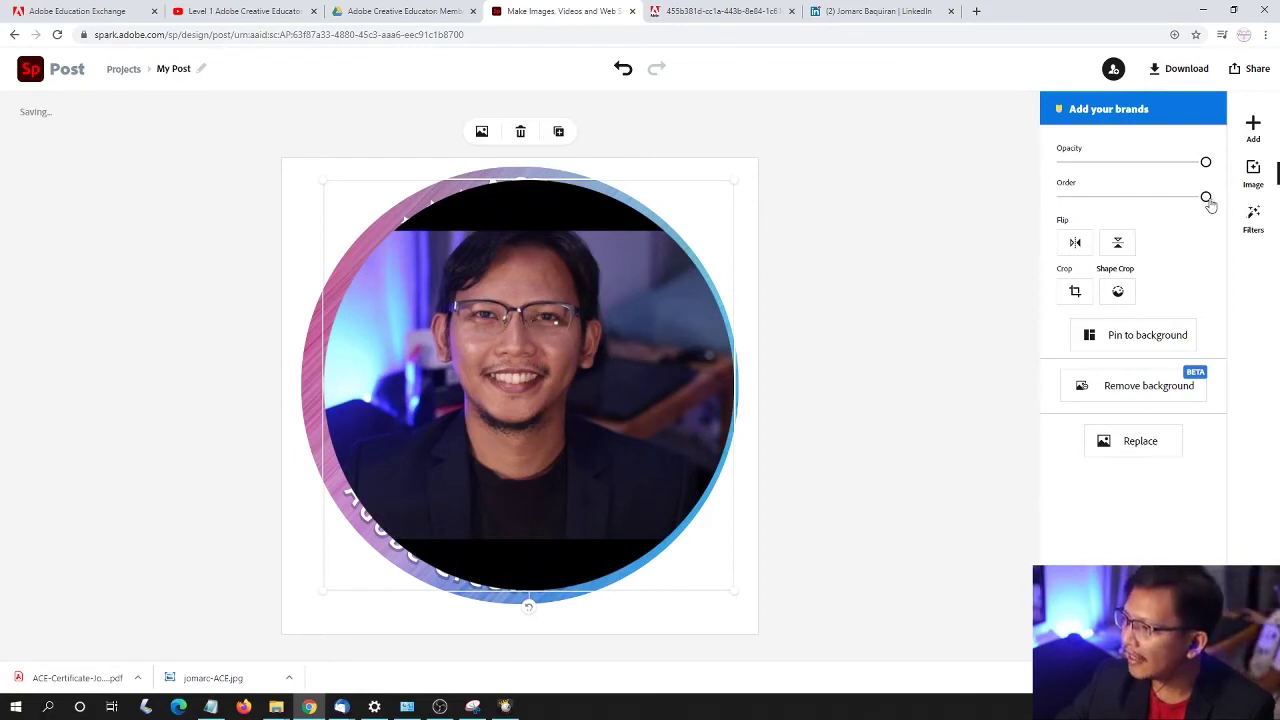
drag(1209, 203, 1073, 203)
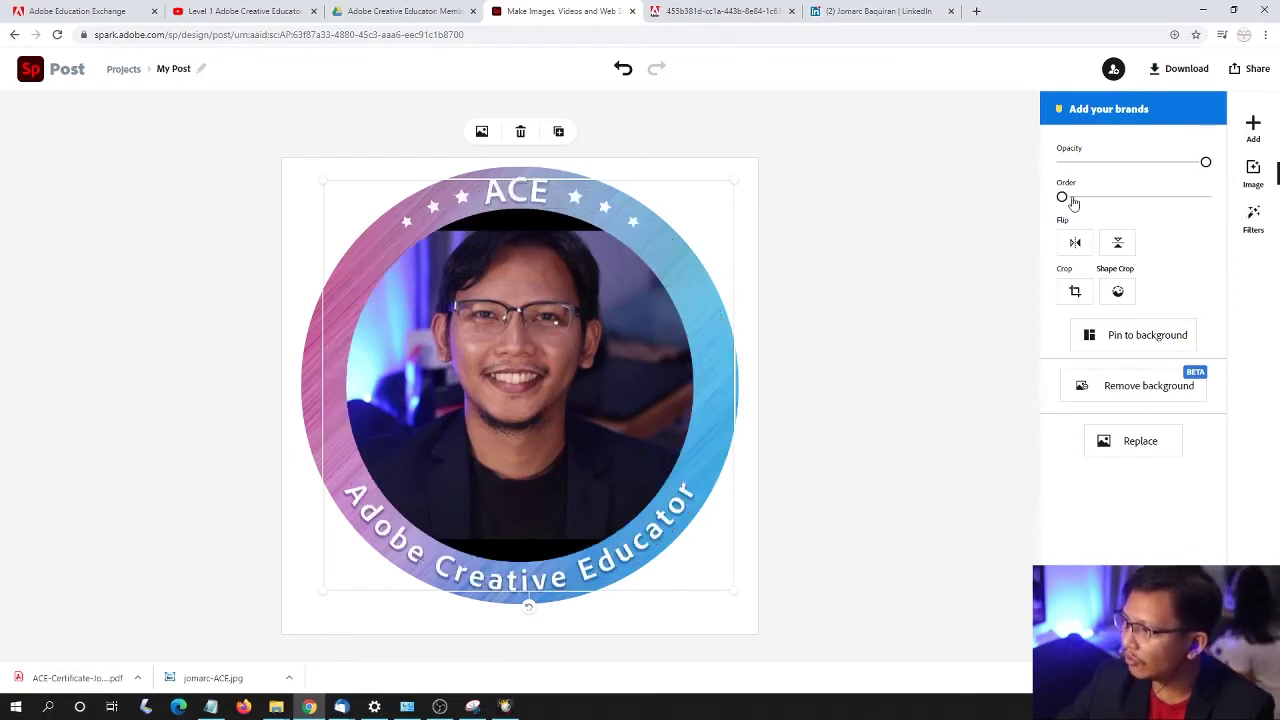
click(953, 257)
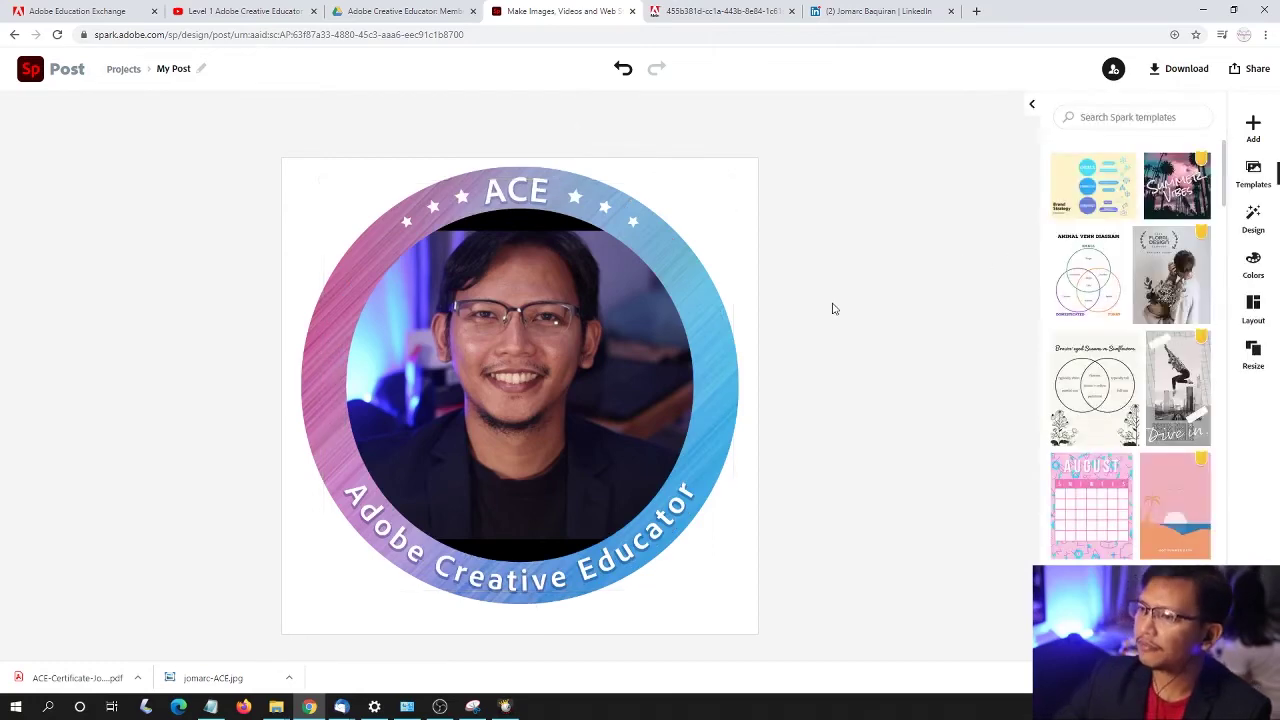
click(654, 227)
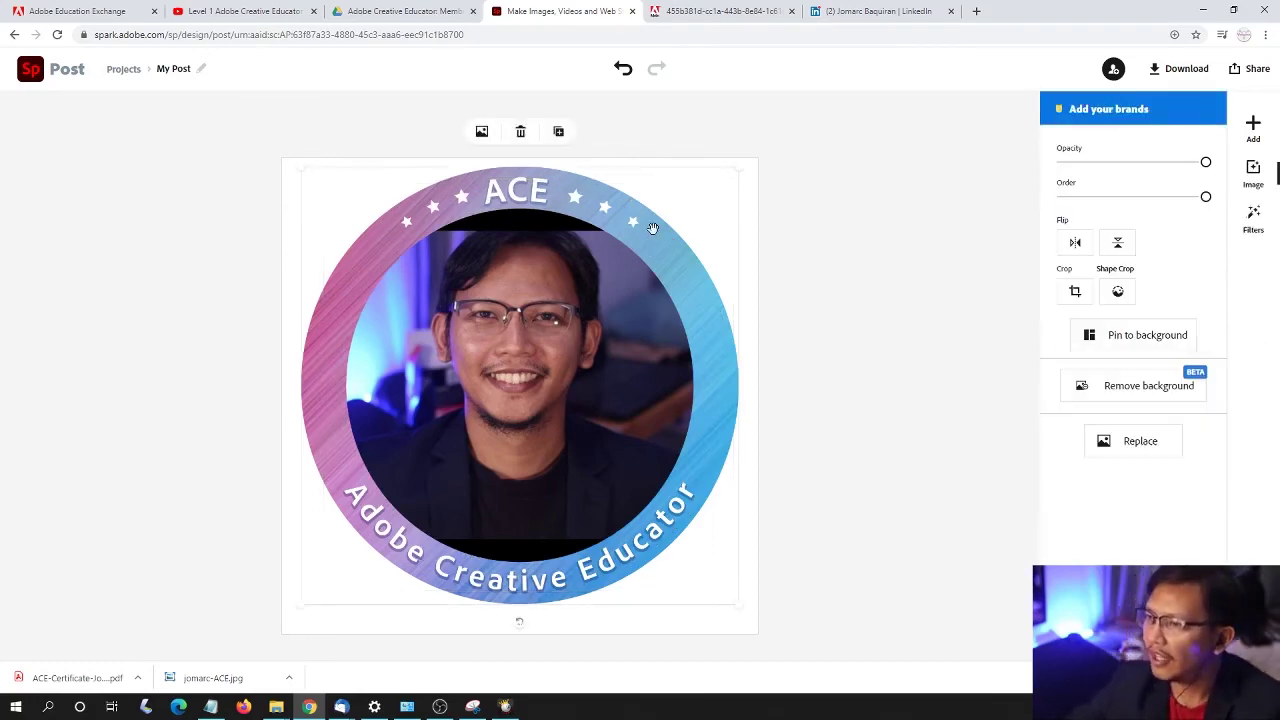
click(862, 183)
click(1179, 74)
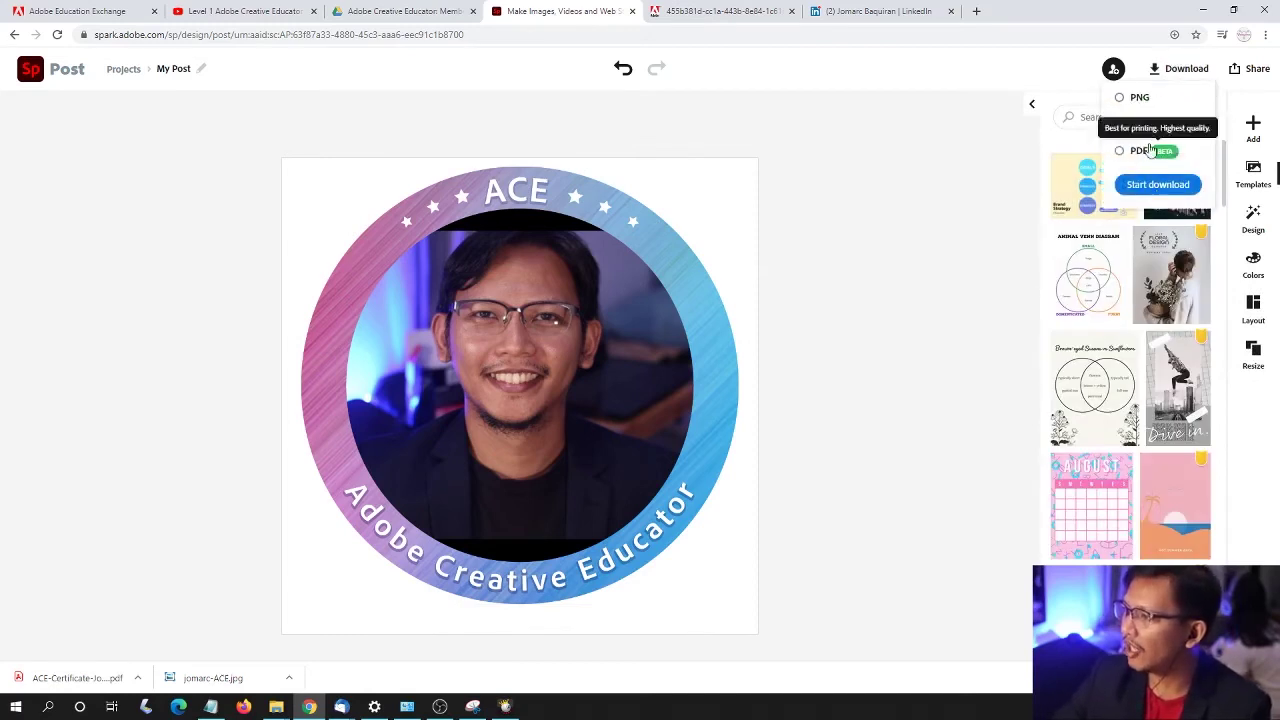
- Download the badge design as a JPG, overwriting the existing ACE portrait file in Downloads
click(1155, 188)
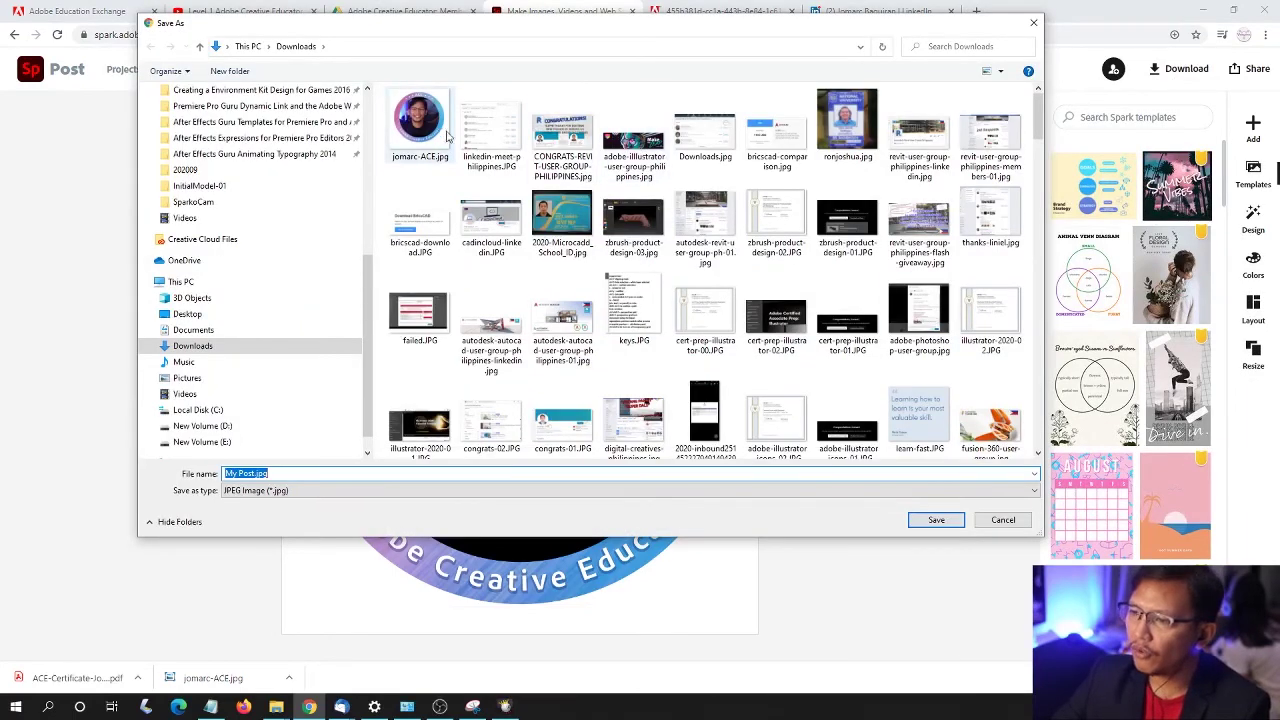
click(427, 145)
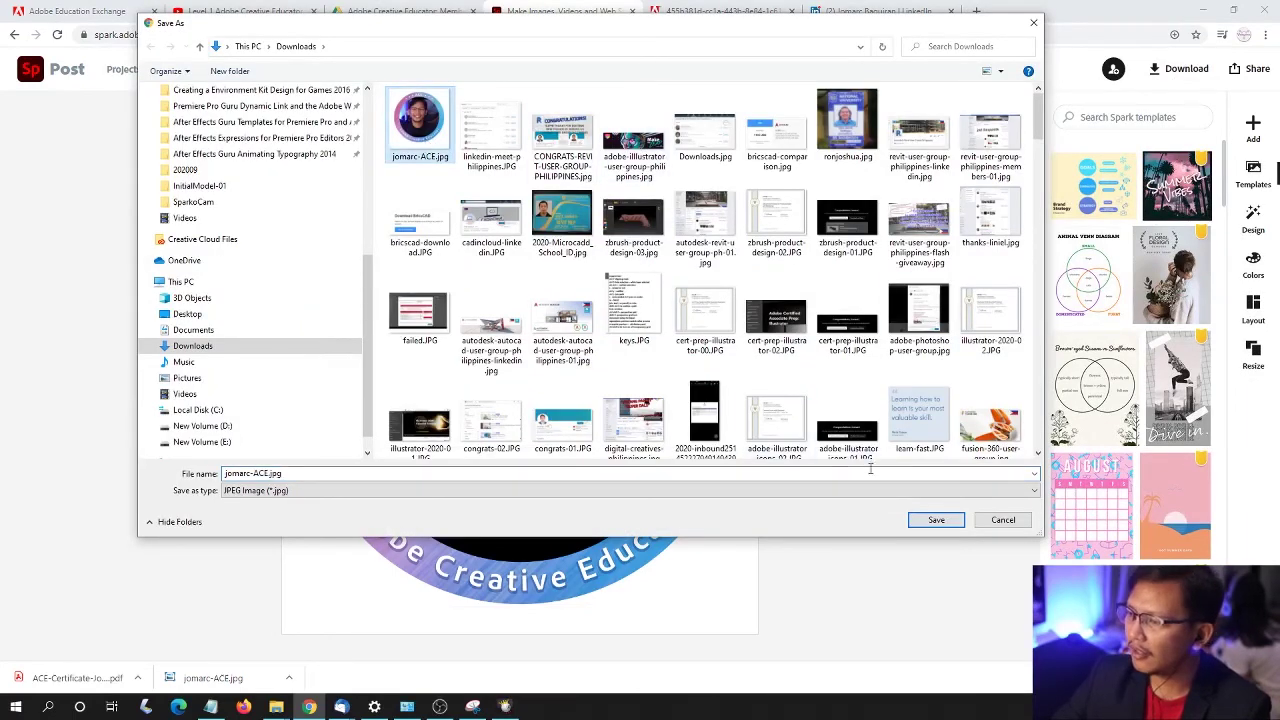
click(937, 521)
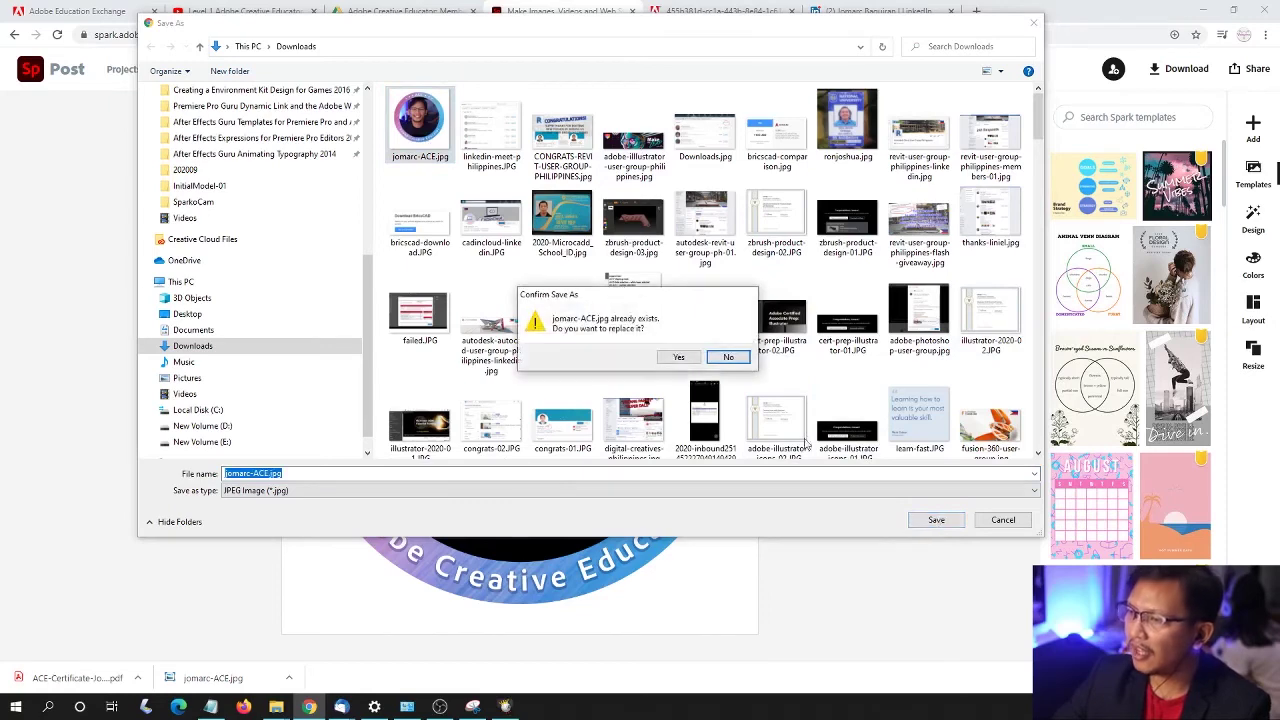
click(677, 358)
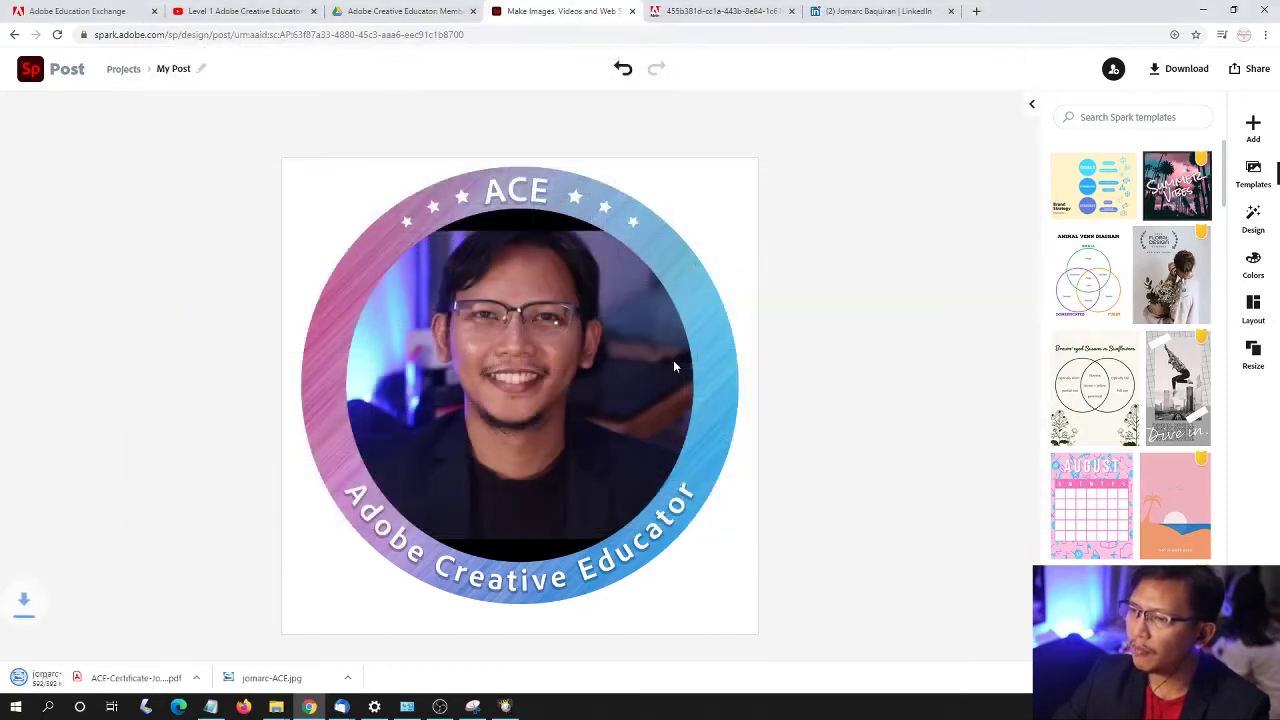
click(873, 11)
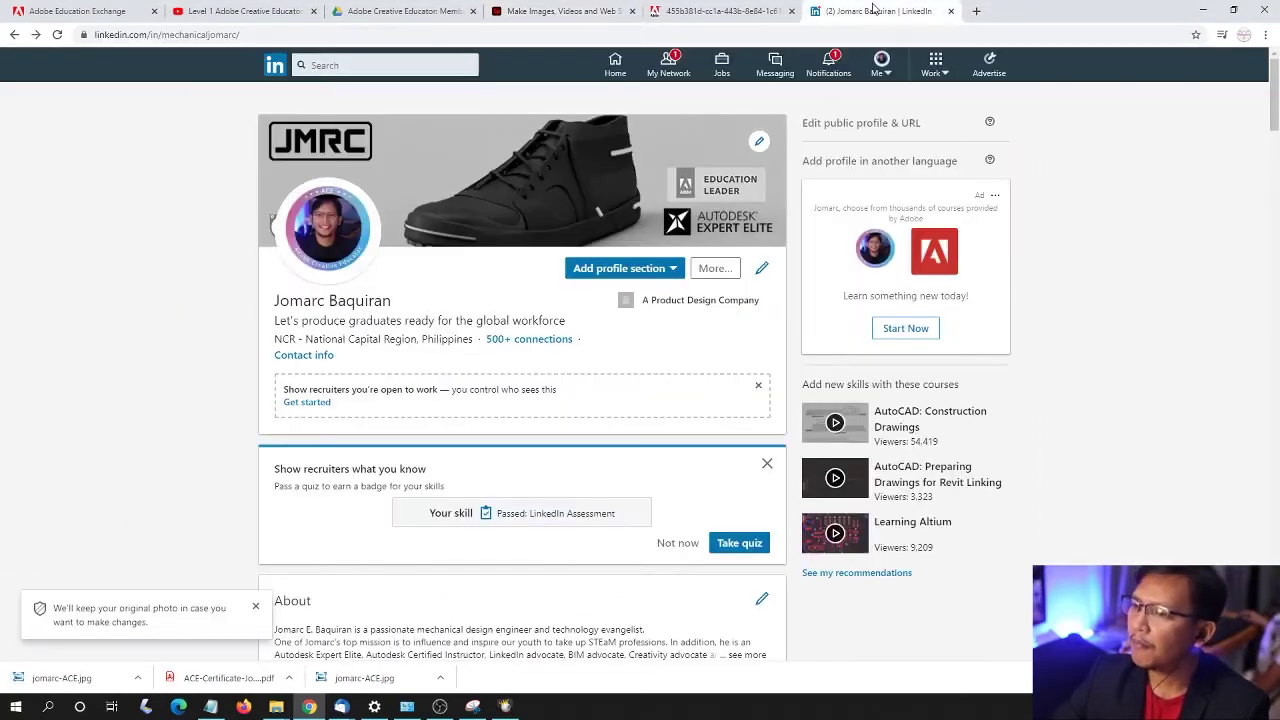
- Upload the newly exported ACE badge JPG as the LinkedIn profile photo and save it
click(331, 232)
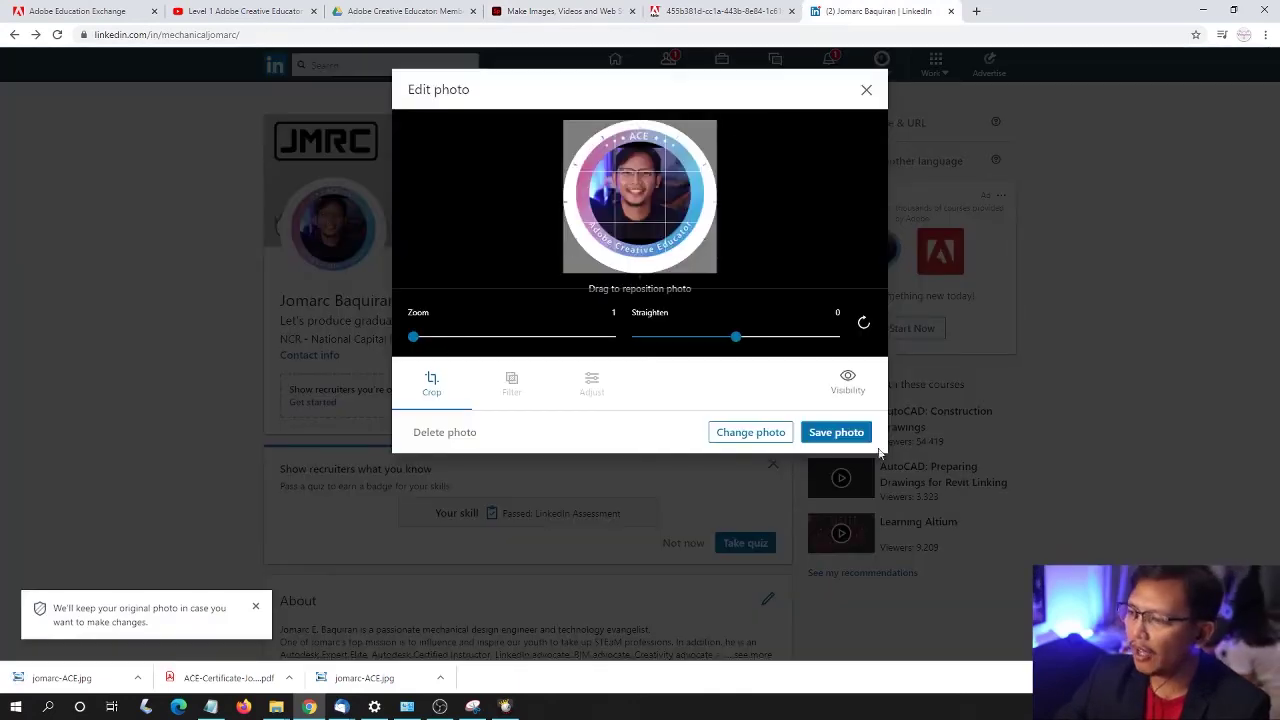
click(752, 433)
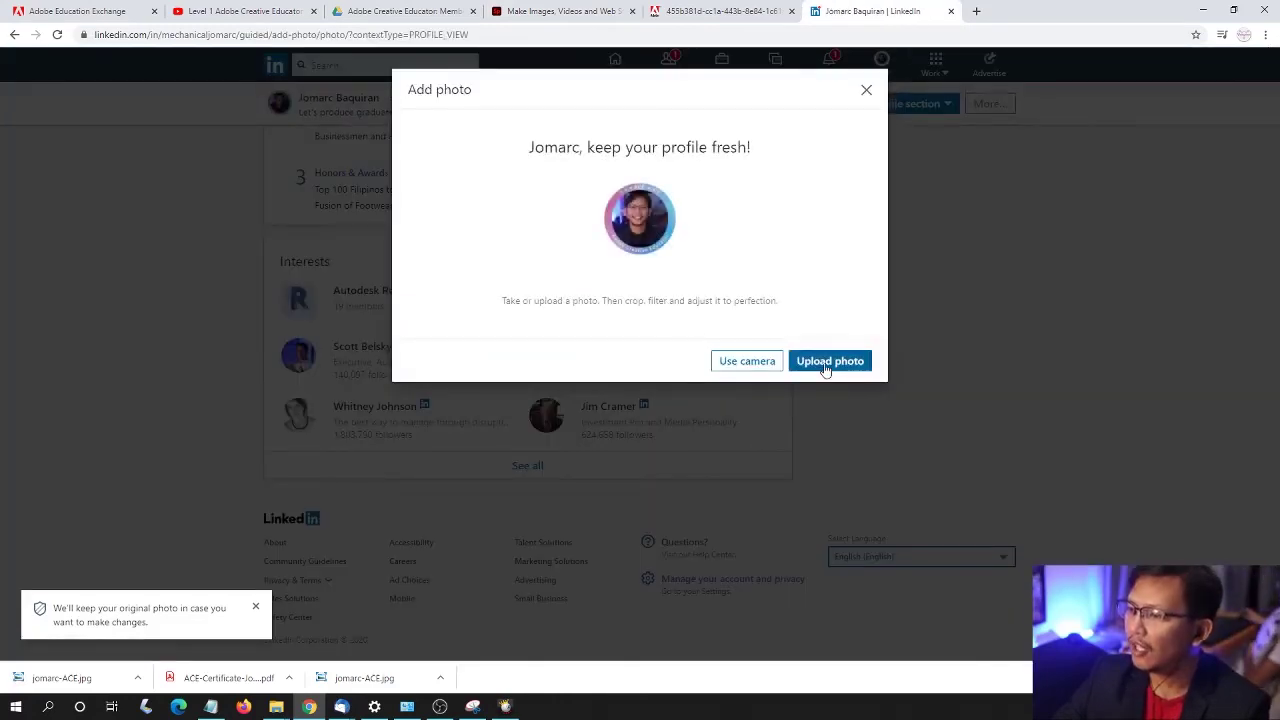
click(828, 362)
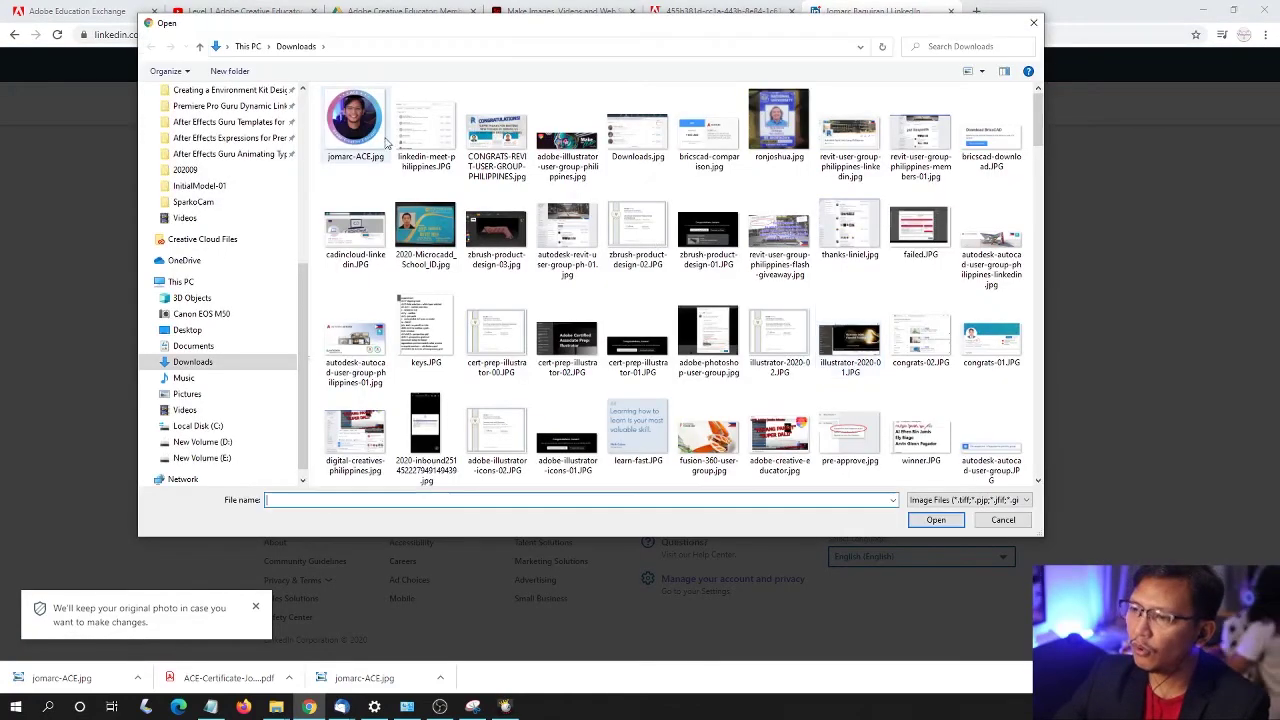
click(355, 125)
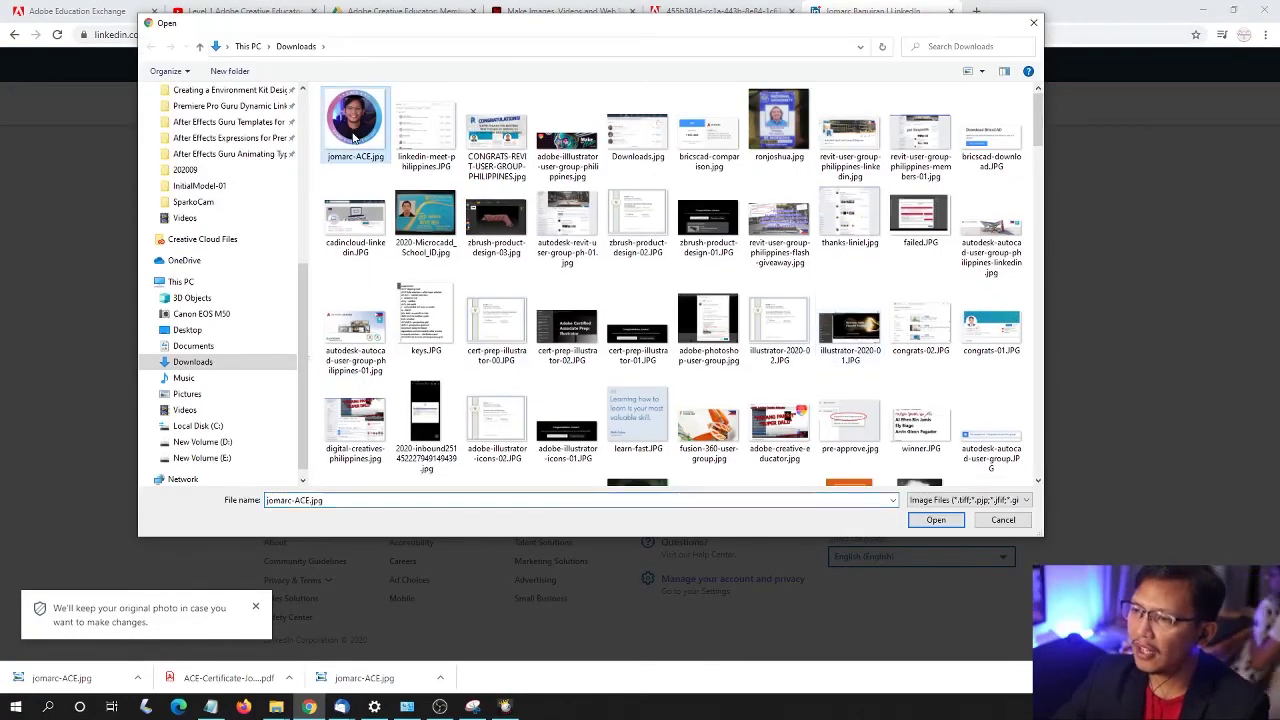
click(934, 520)
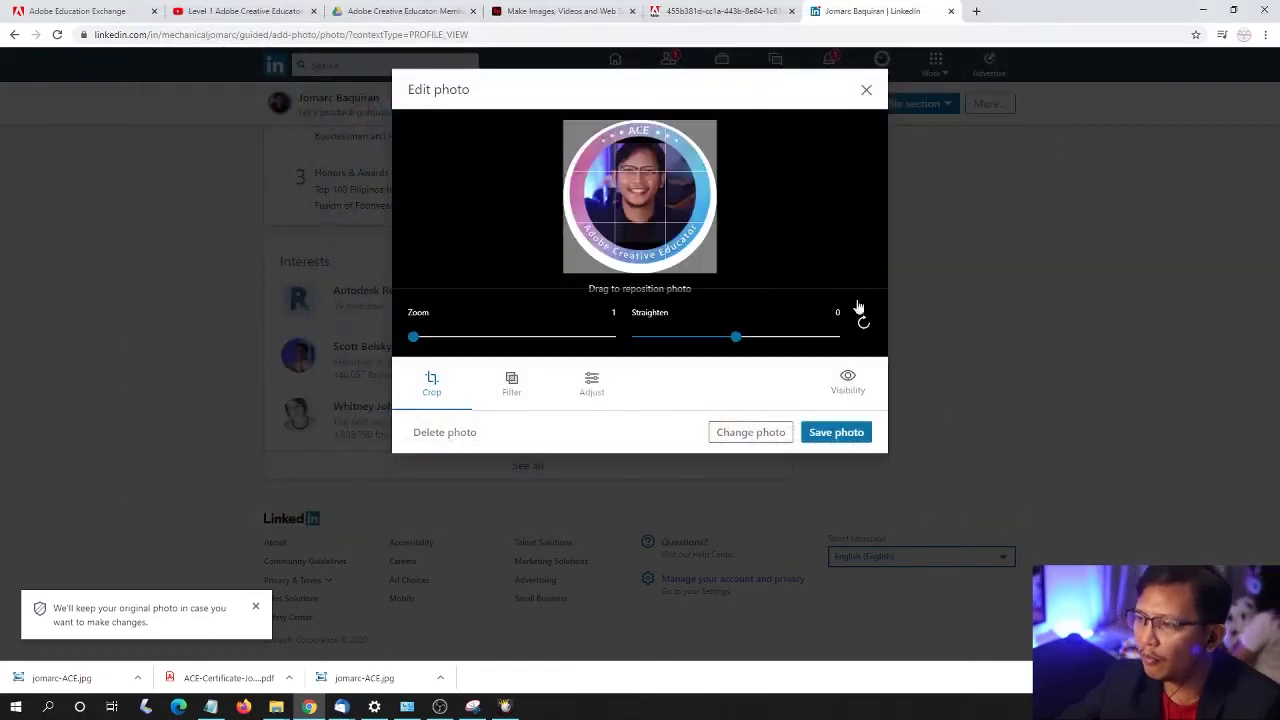
click(832, 433)
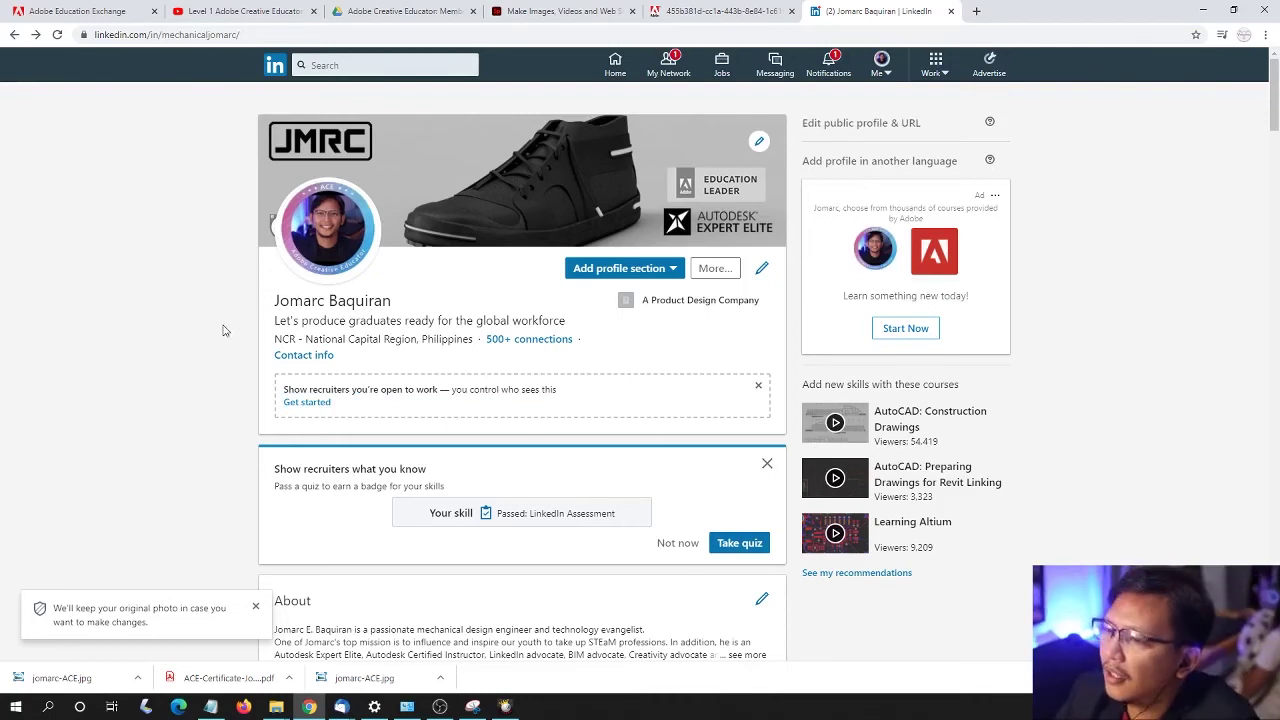
click(553, 8)
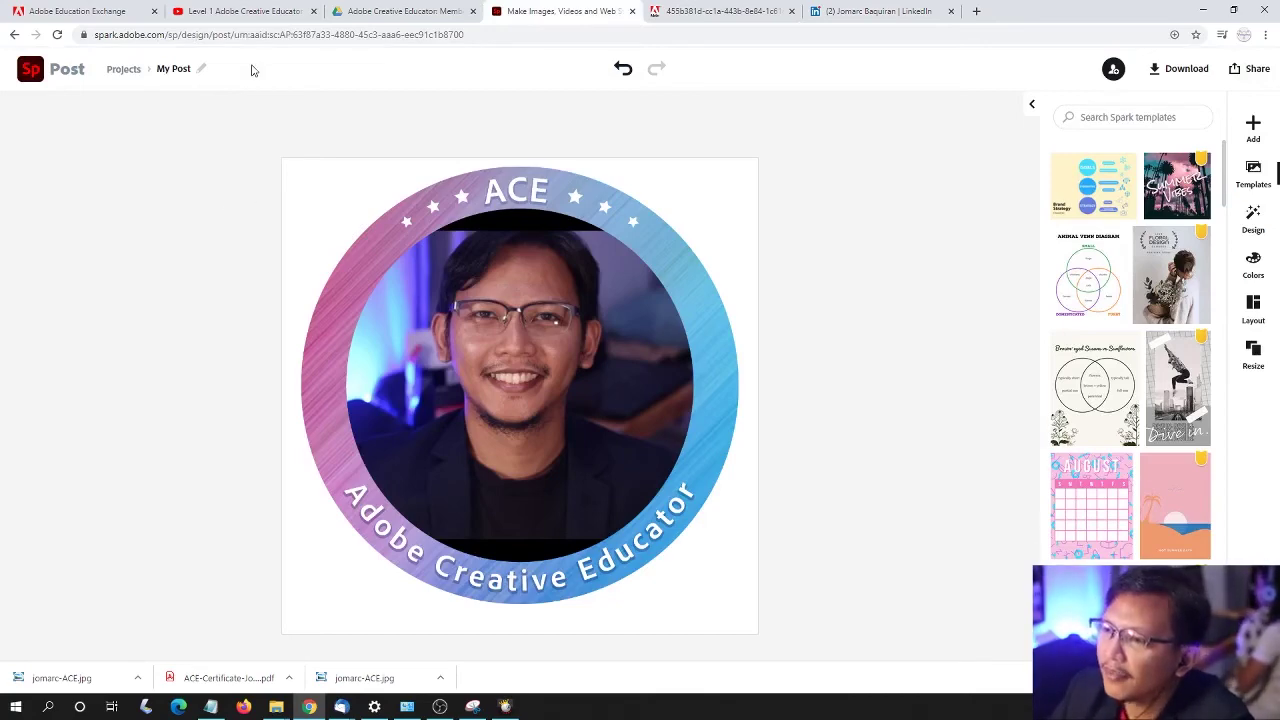
- Pause the Level 1 Adobe Creative Educator YouTube stream and show the Education Exchange program page
click(258, 12)
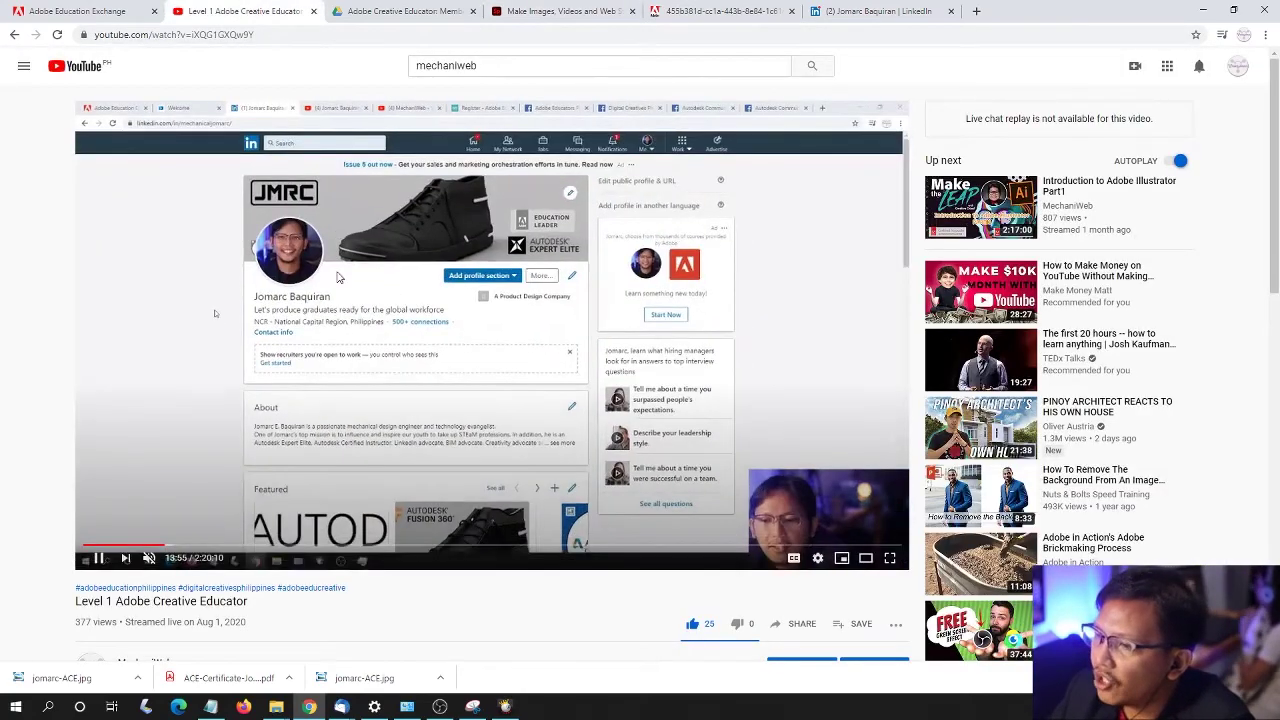
key(space)
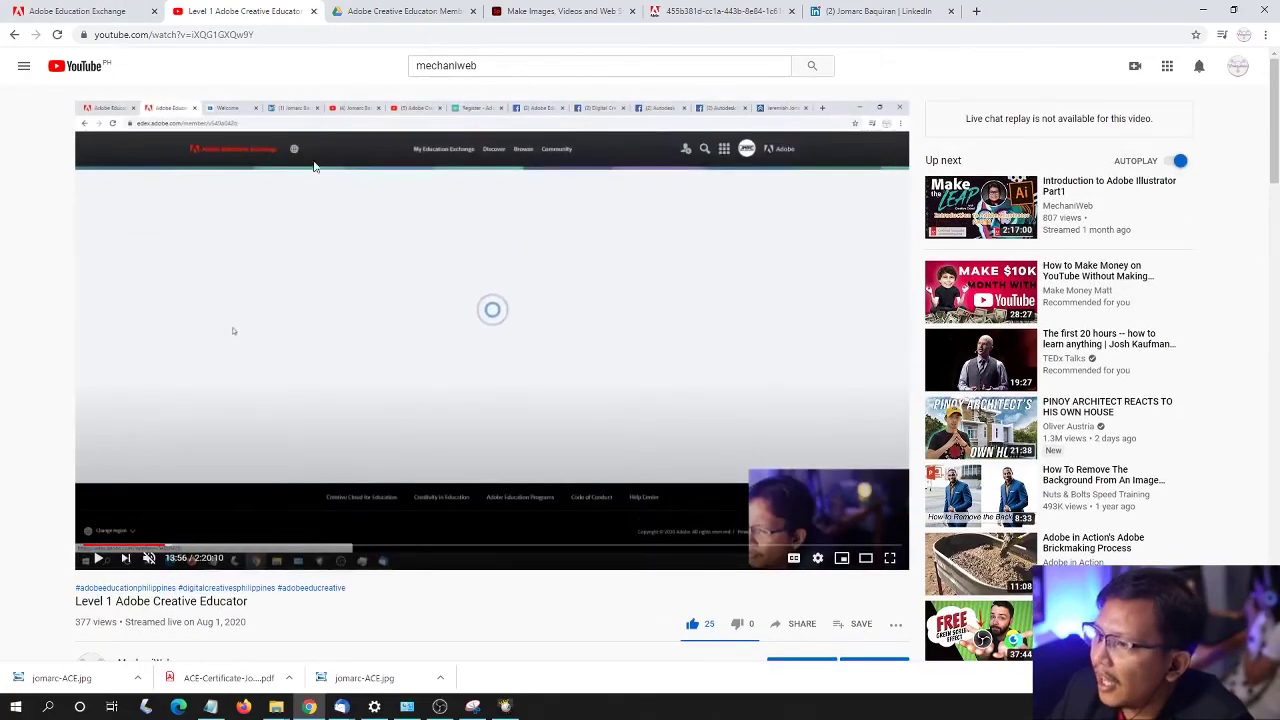
click(91, 8)
scroll(240, 348, down, 2)
scroll(229, 343, up, 15)
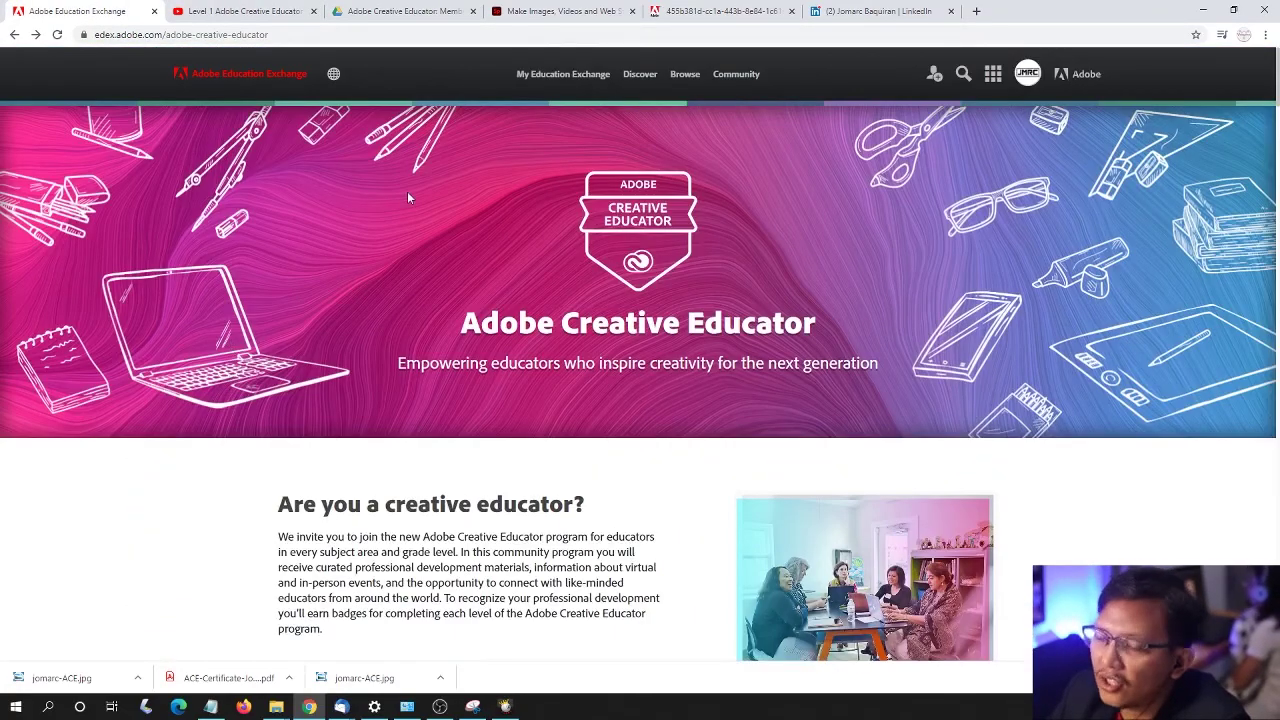
- Scroll down to the Level 1 section and Start Level 1 button, then back to the top
scroll(417, 240, down, 5)
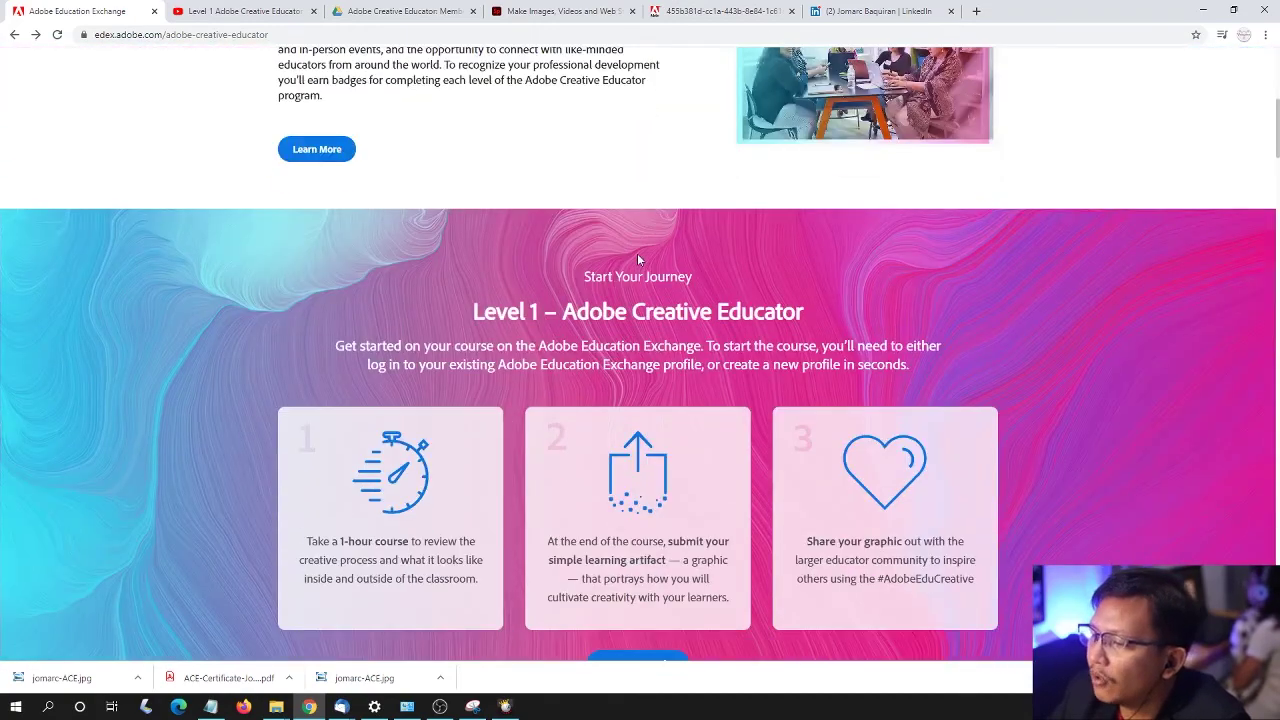
scroll(640, 260, down, 3)
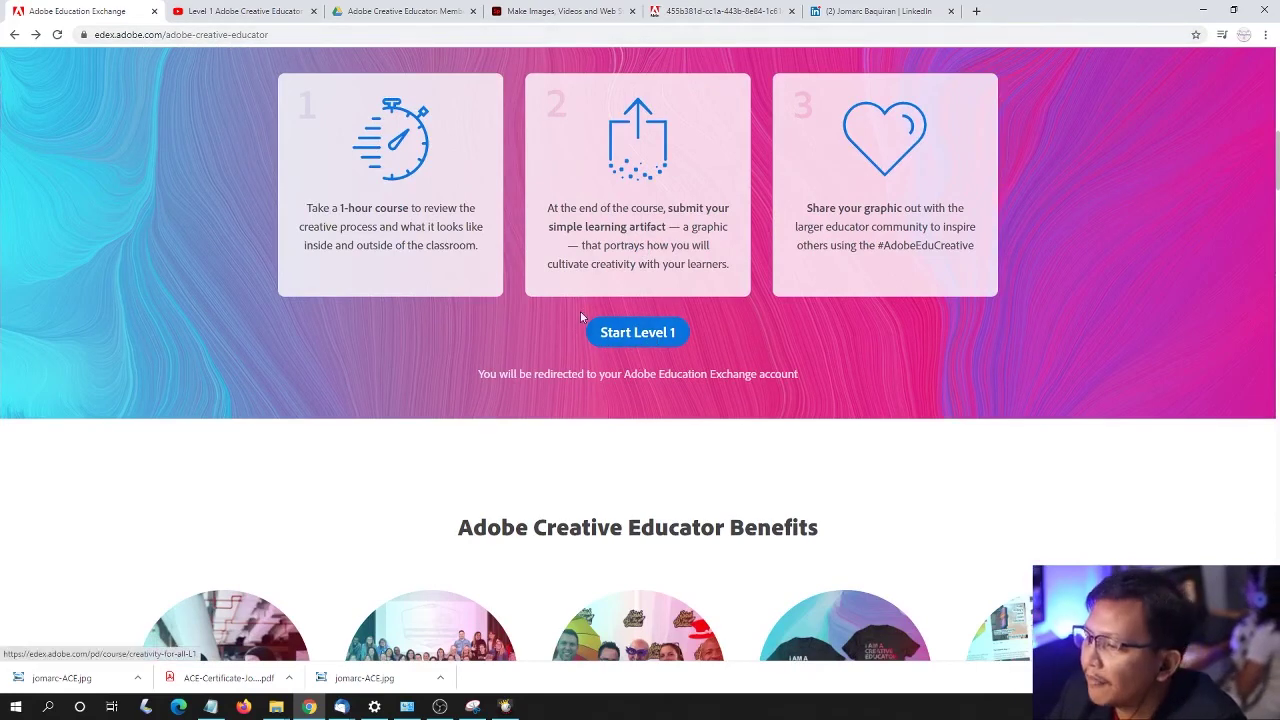
scroll(580, 311, up, 5)
scroll(590, 350, up, 4)
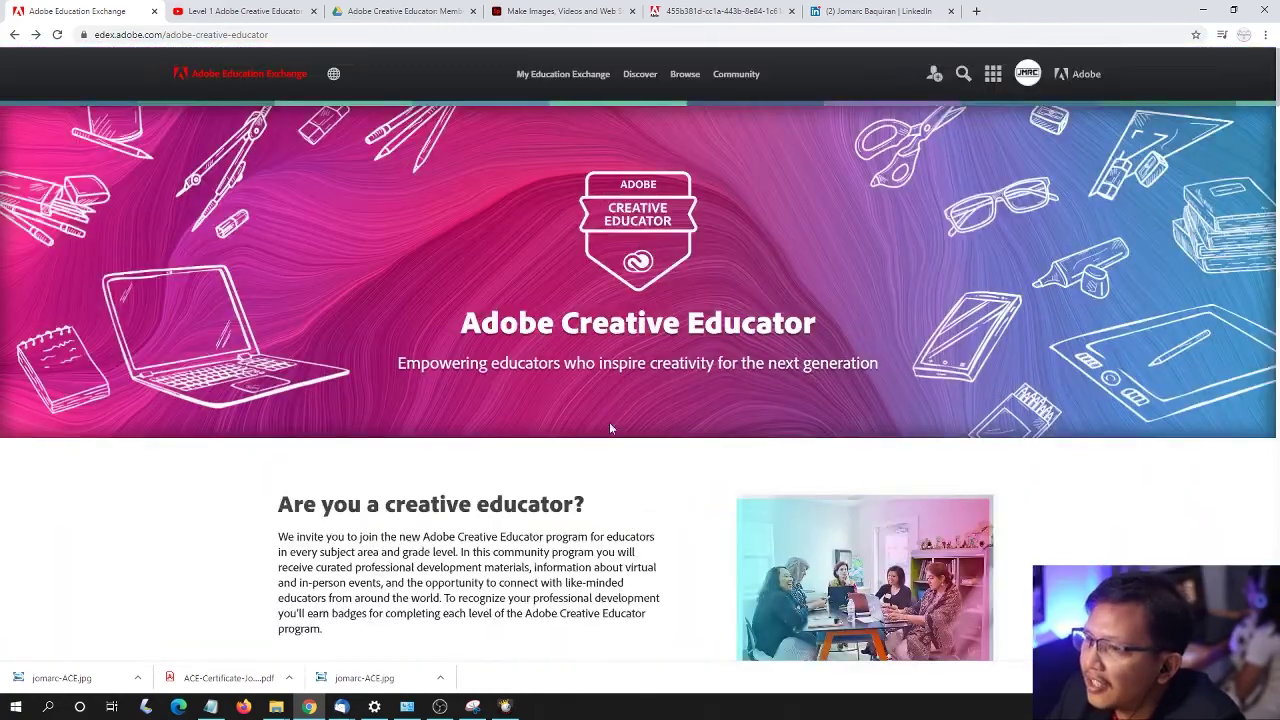
- Resume playing the Level 1 Adobe Creative Educator stream, glancing at its course description
click(247, 12)
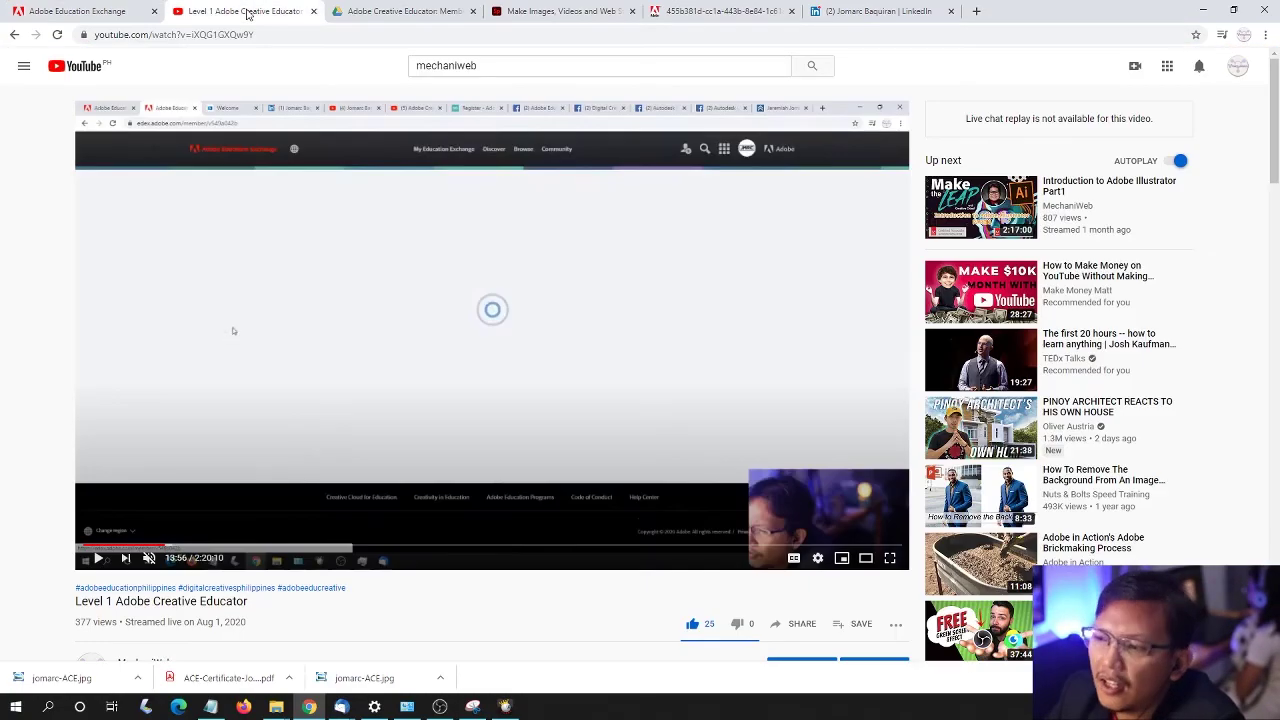
scroll(388, 278, down, 1)
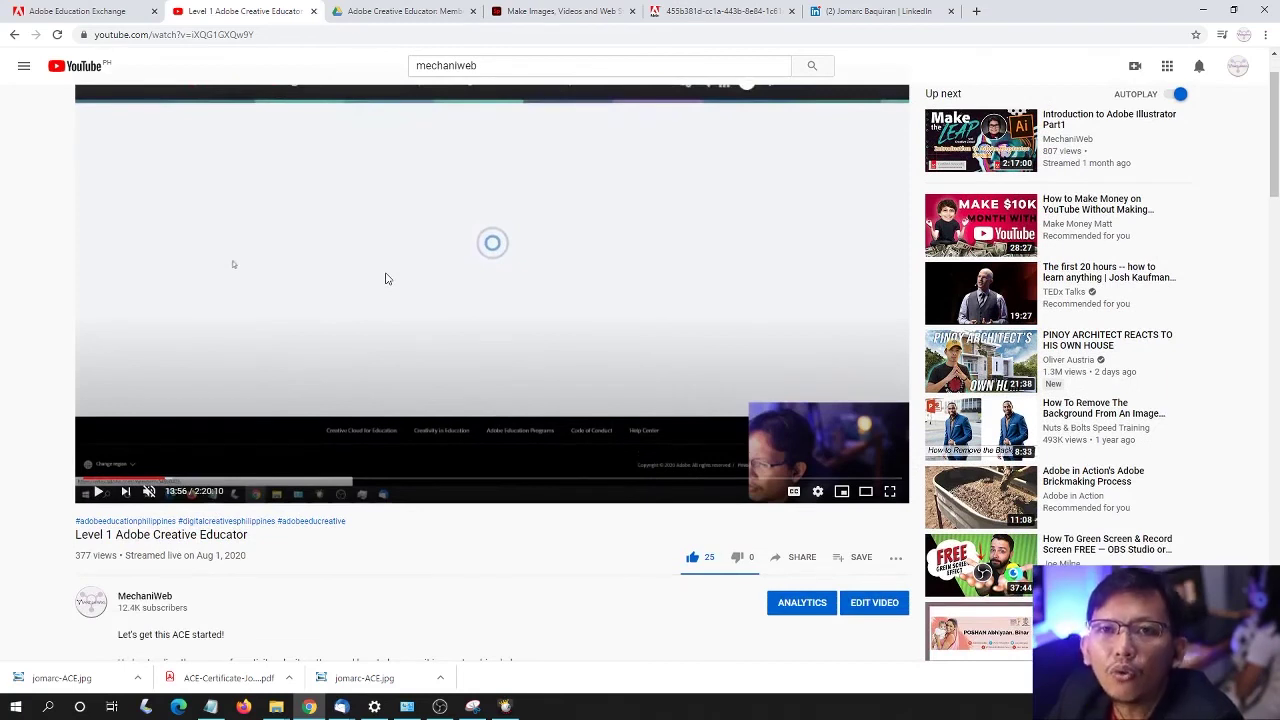
scroll(445, 310, up, 1)
click(400, 428)
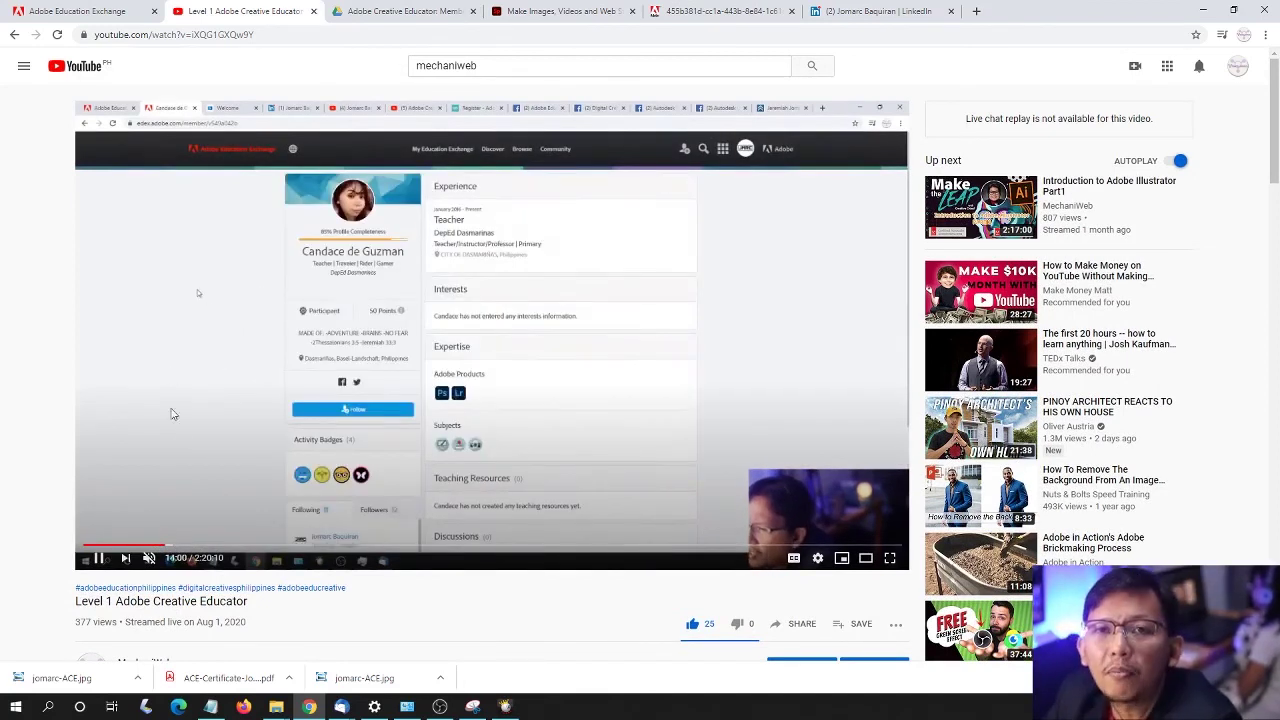
scroll(183, 440, down, 3)
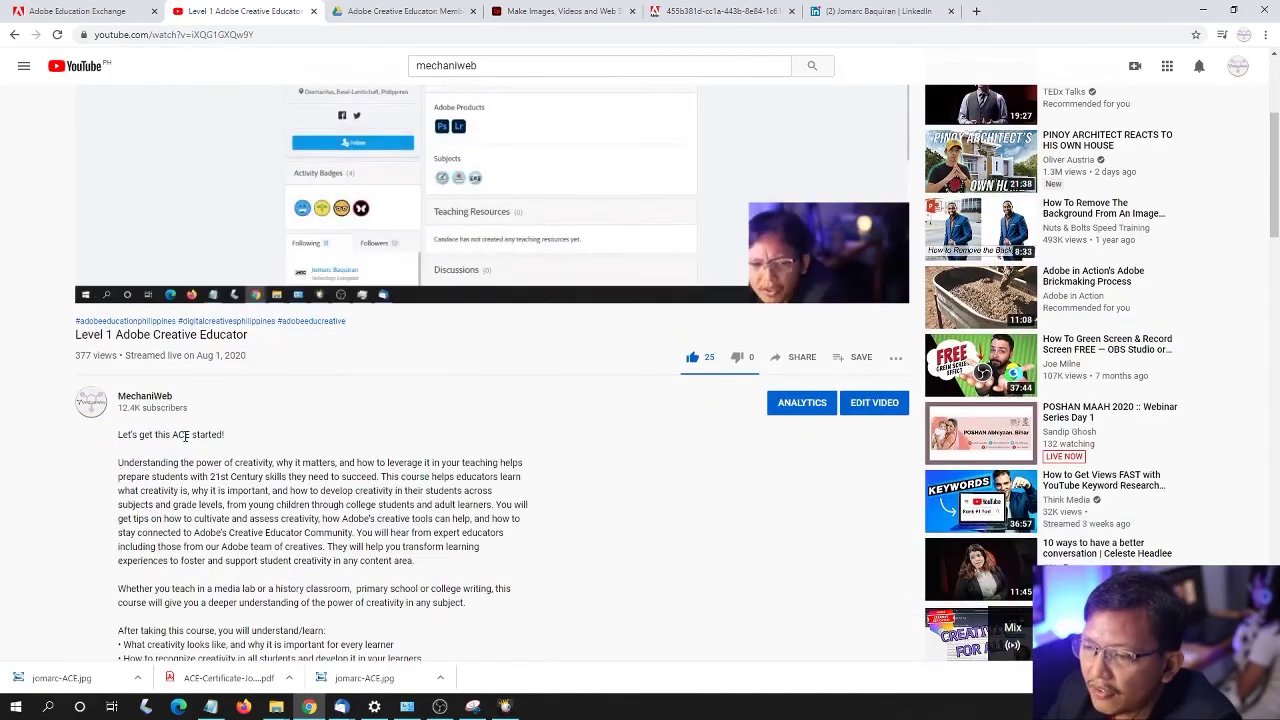
scroll(183, 440, up, 3)
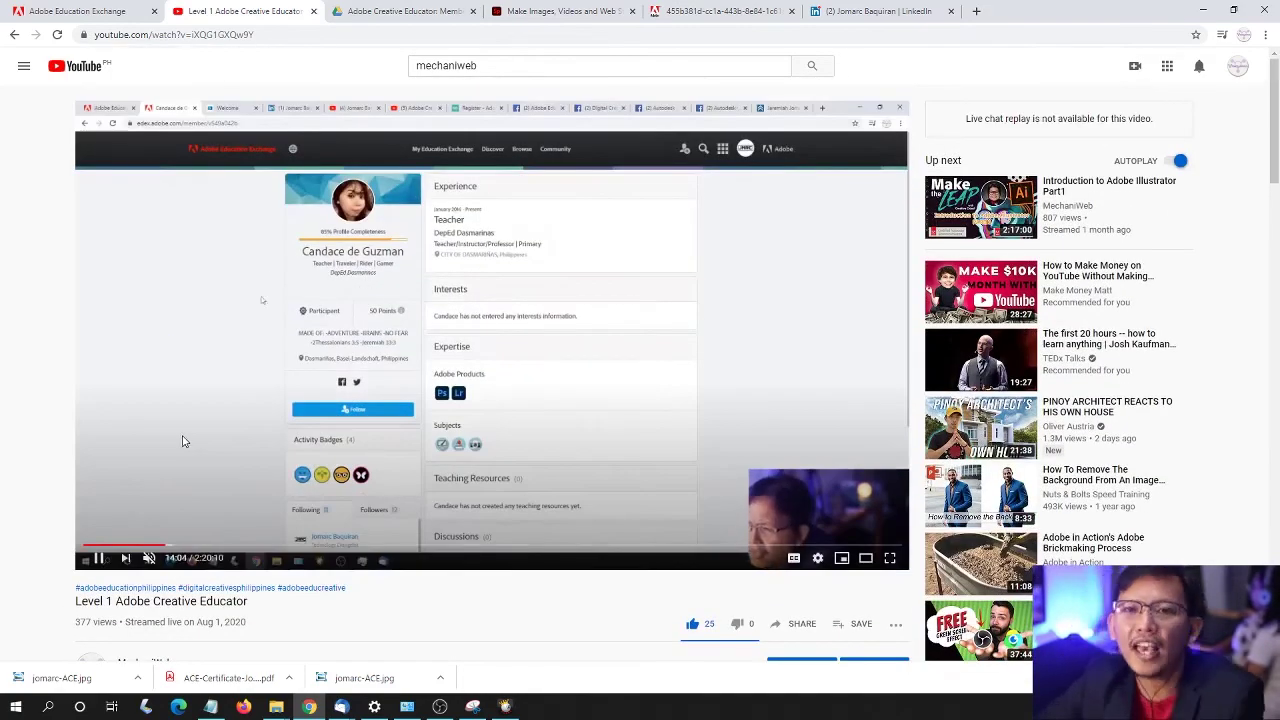